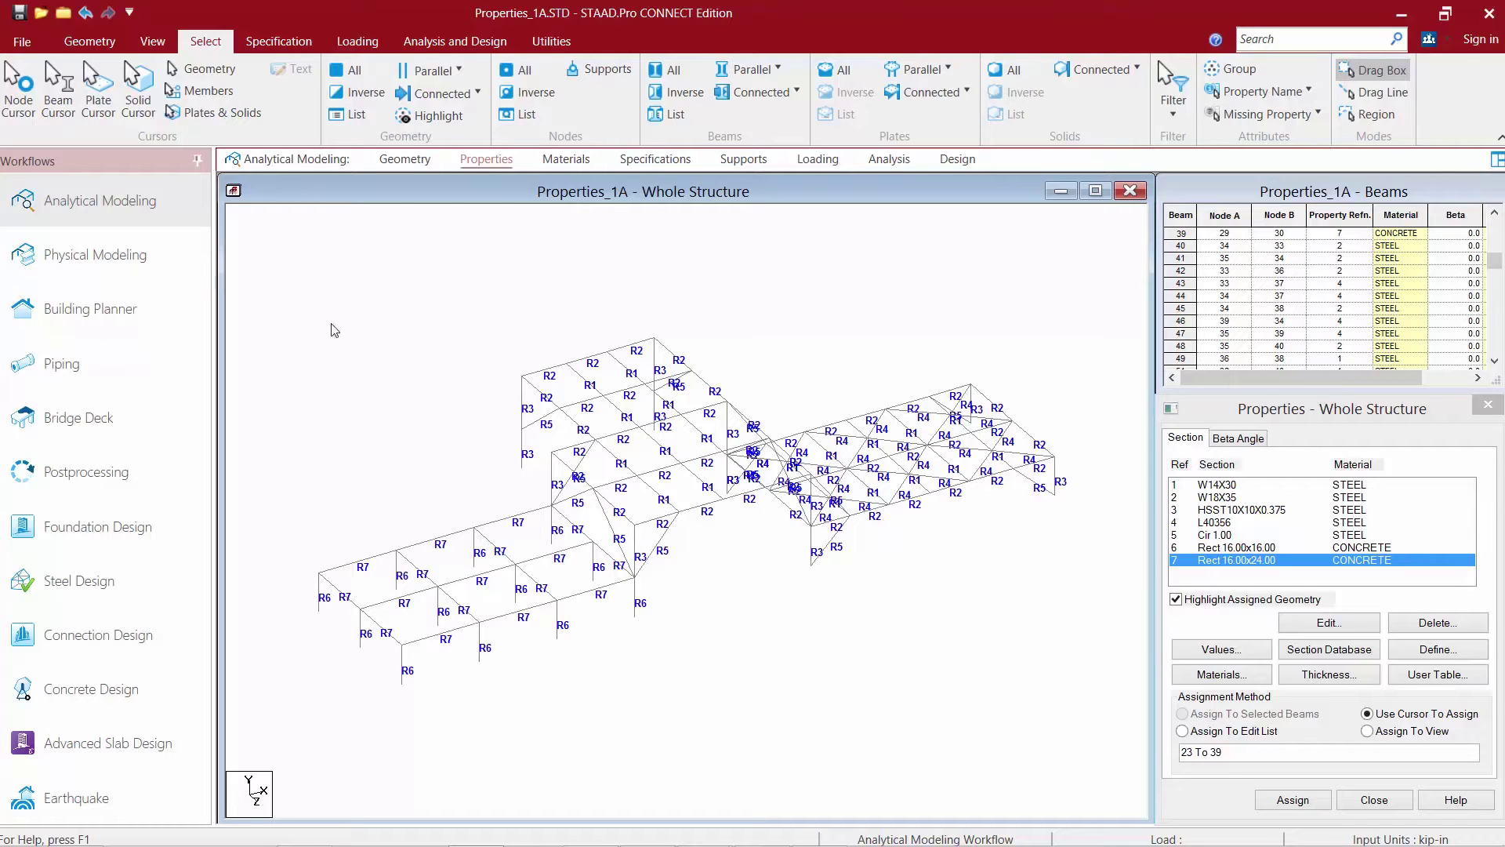
Open a 3D rendering of the whole structure, examine the orientation of the horizontal braces, and close the rendered view.
left_click(153, 41)
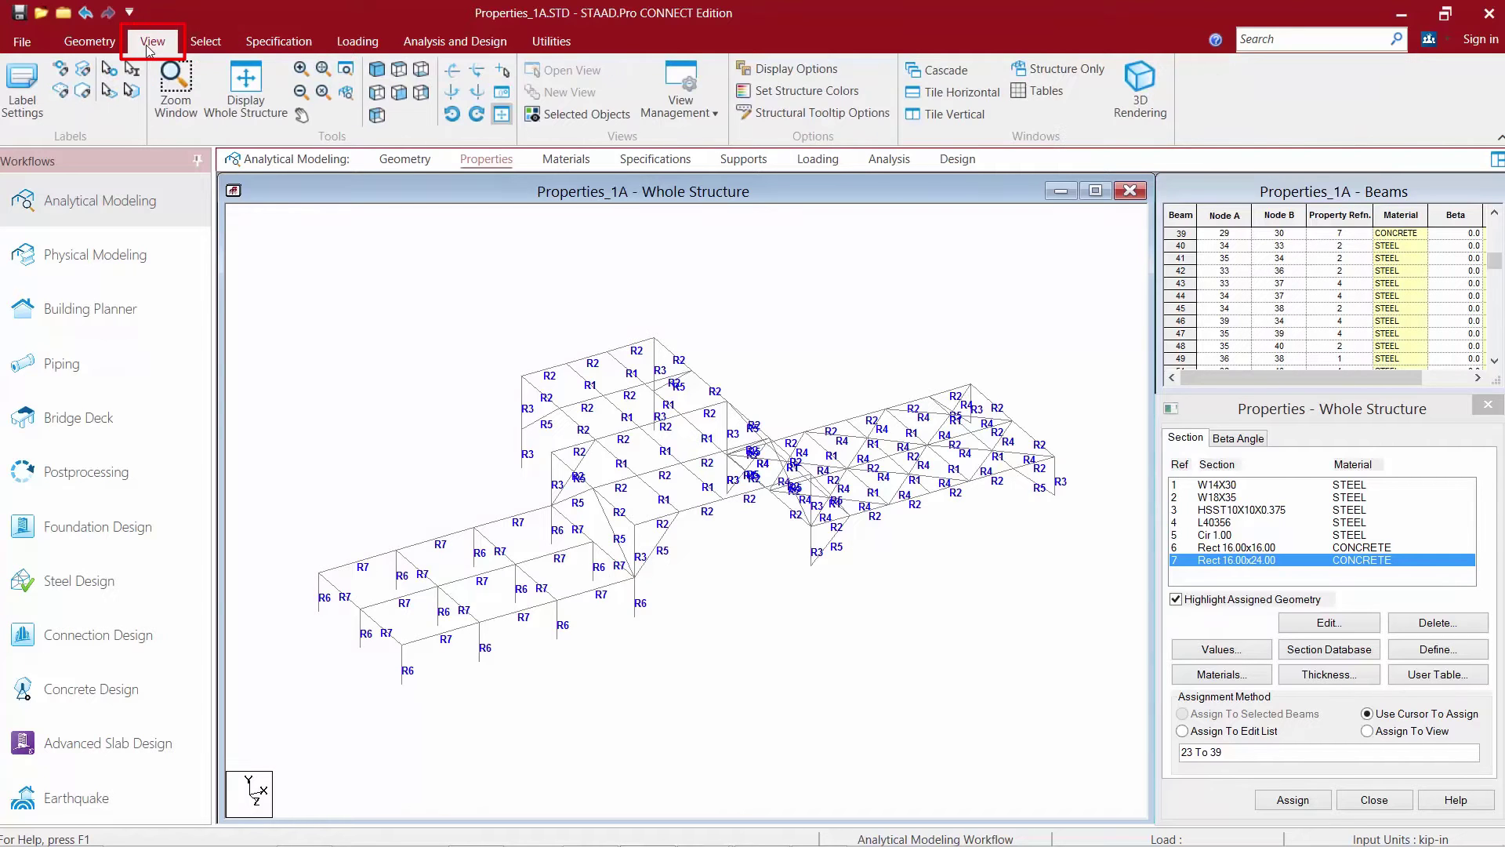
left_click(1143, 94)
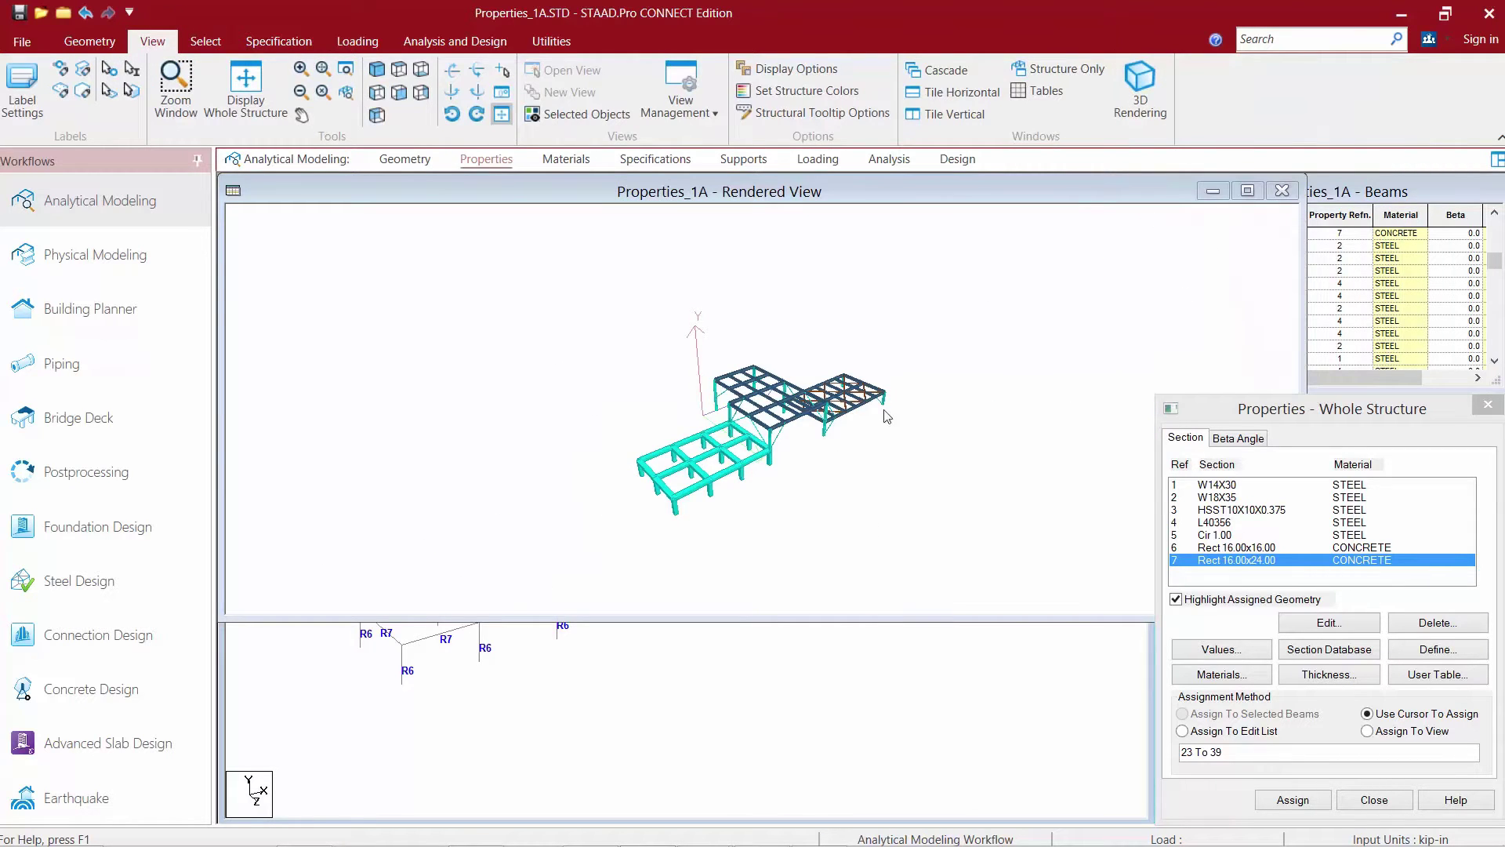
left_click_drag(852, 445, 971, 473)
scroll(976, 467, "up", 6)
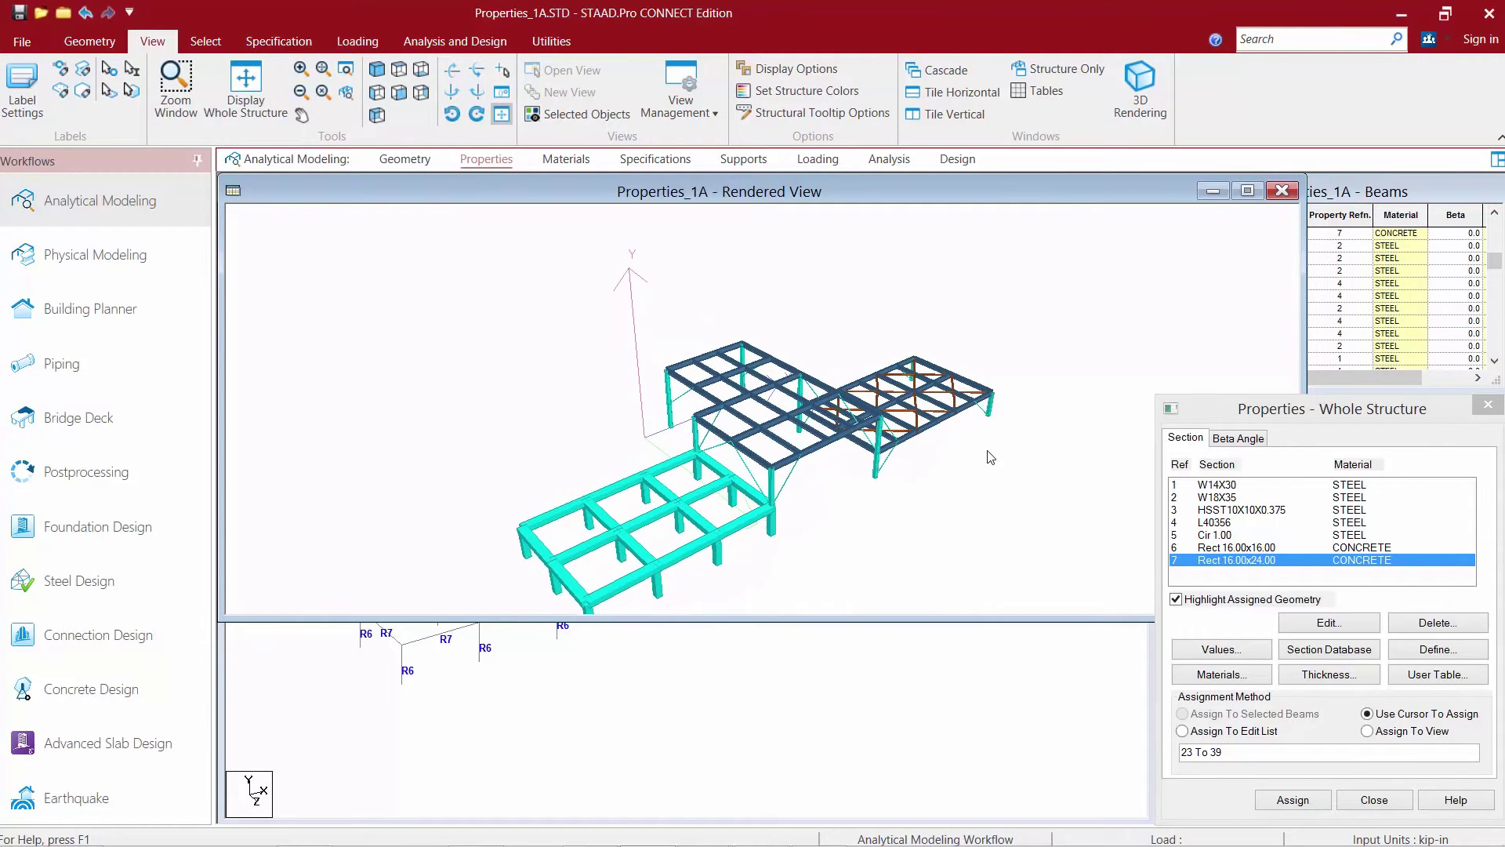
scroll(986, 460, "up", 5)
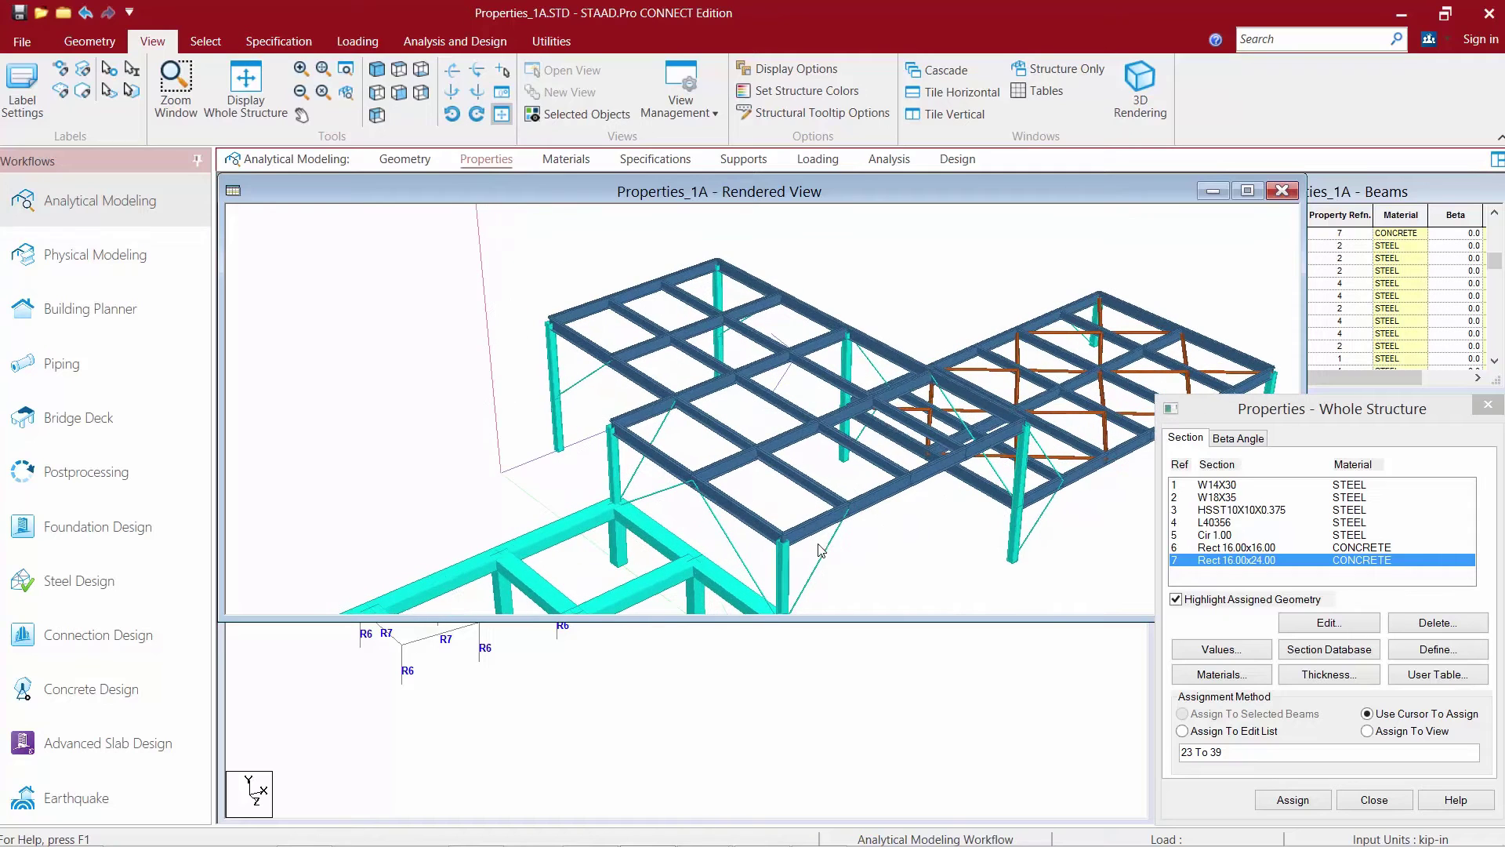
scroll(747, 553, "up", 2)
scroll(747, 553, "up", 4)
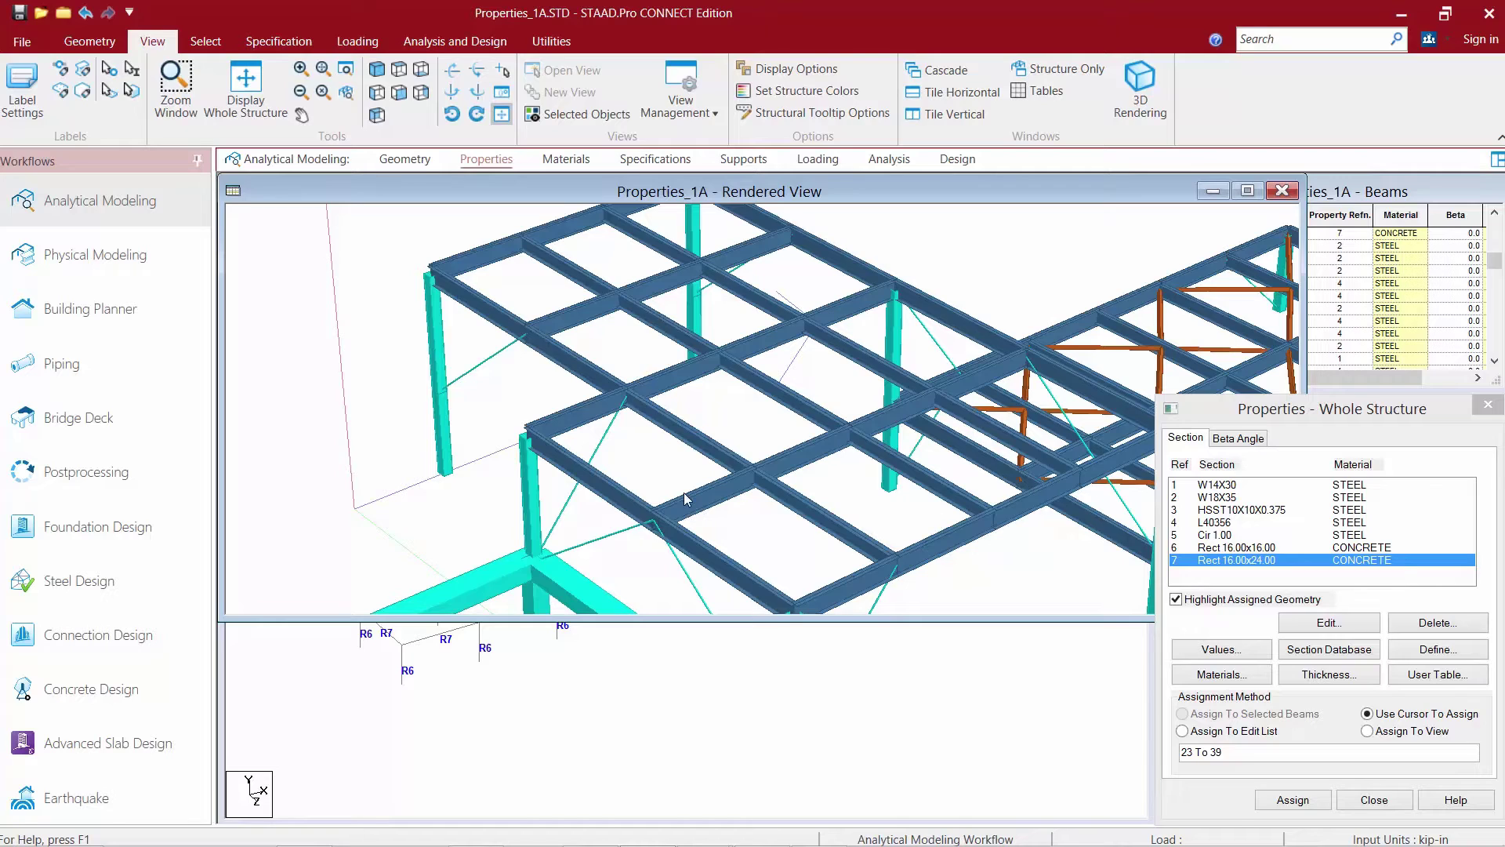
middle_click_drag(782, 478, 545, 489)
scroll(792, 509, "up", 5)
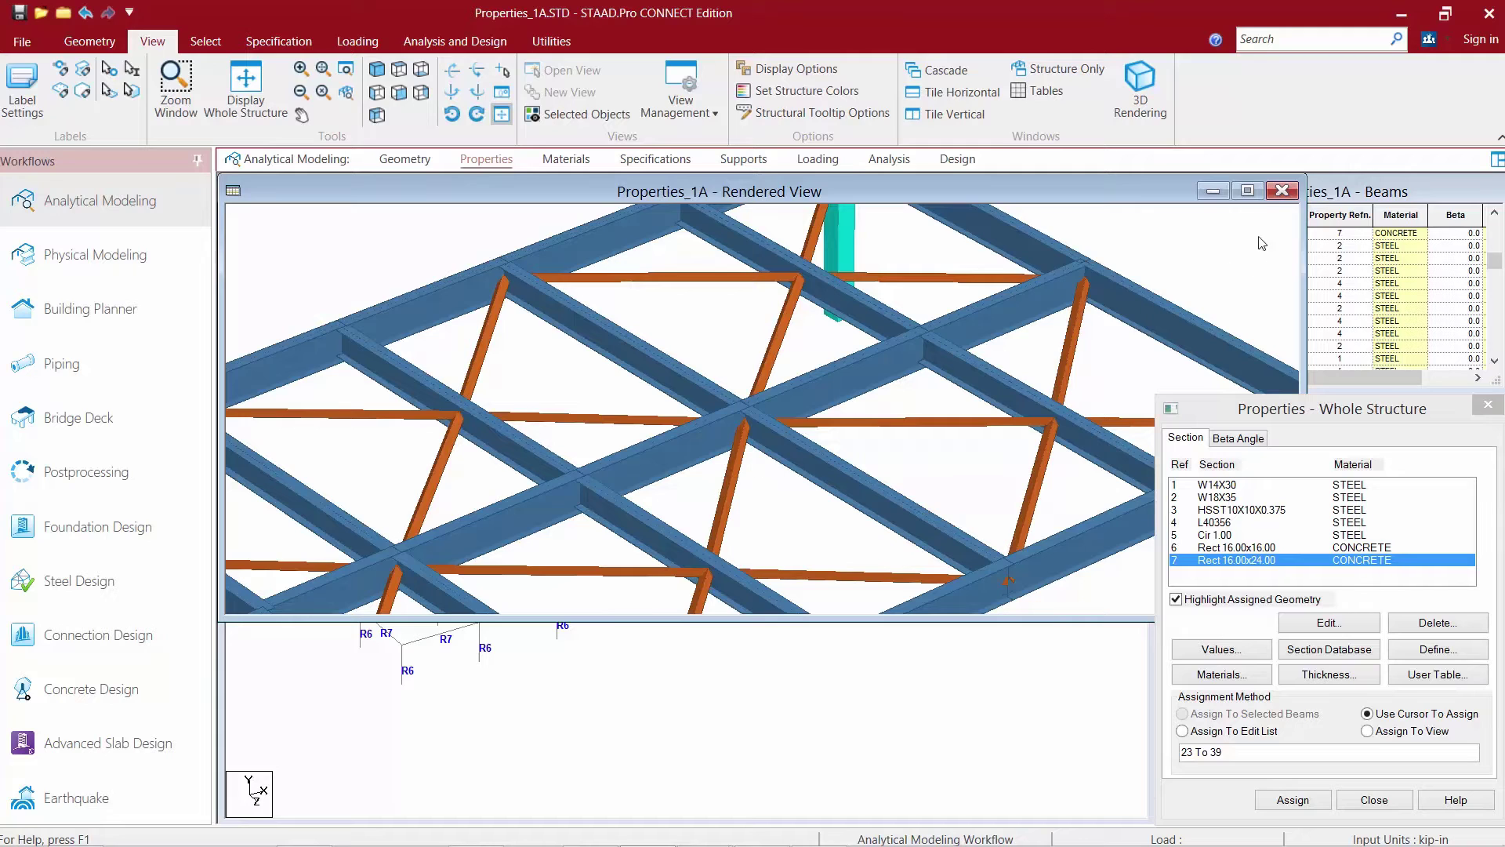
left_click(1281, 191)
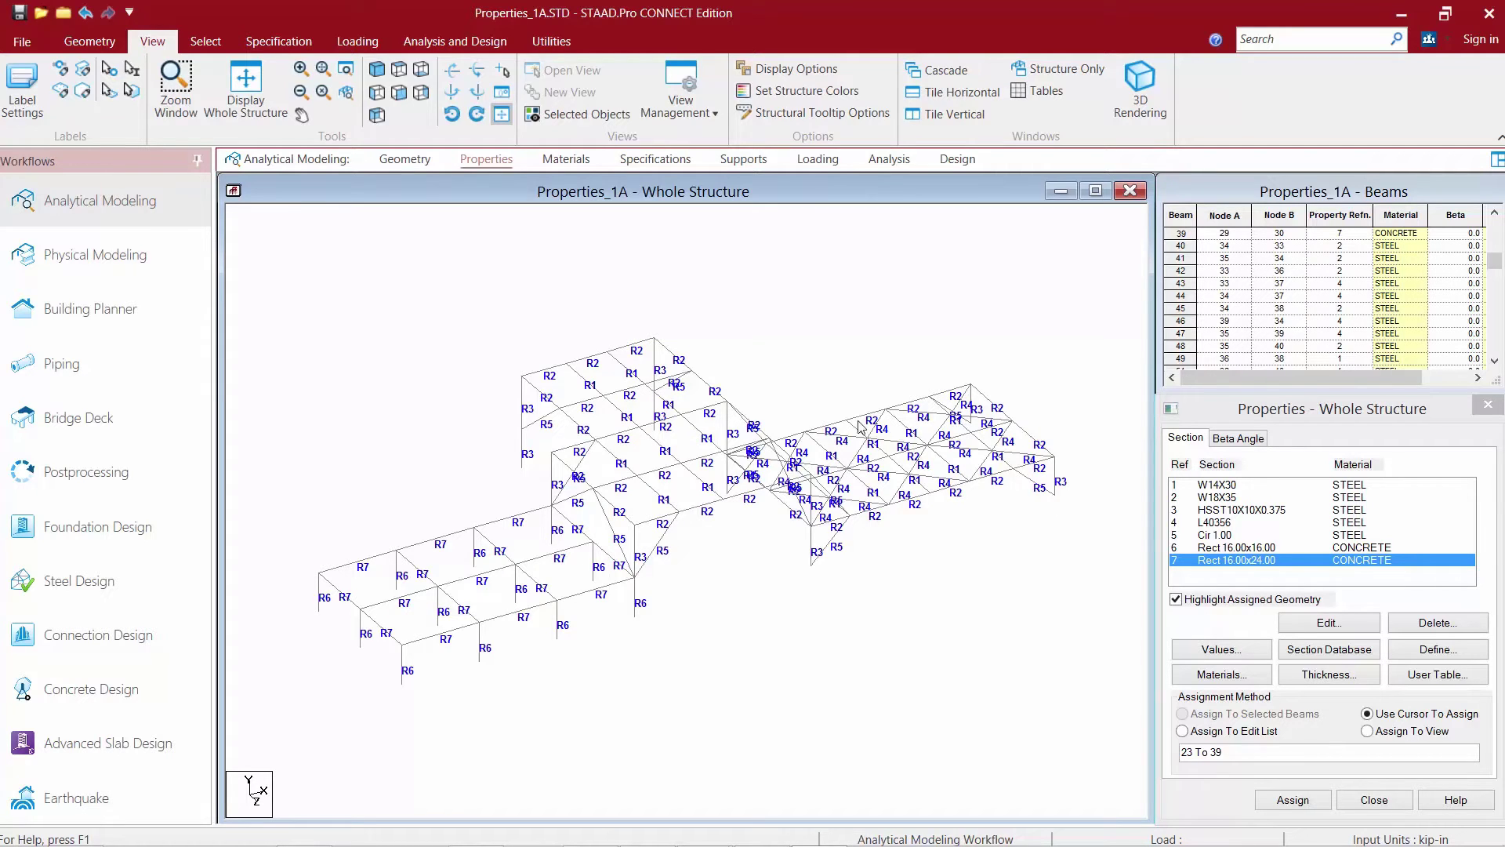
Turn on the Beam Orientation labels for the structure in the label settings.
left_click(20, 102)
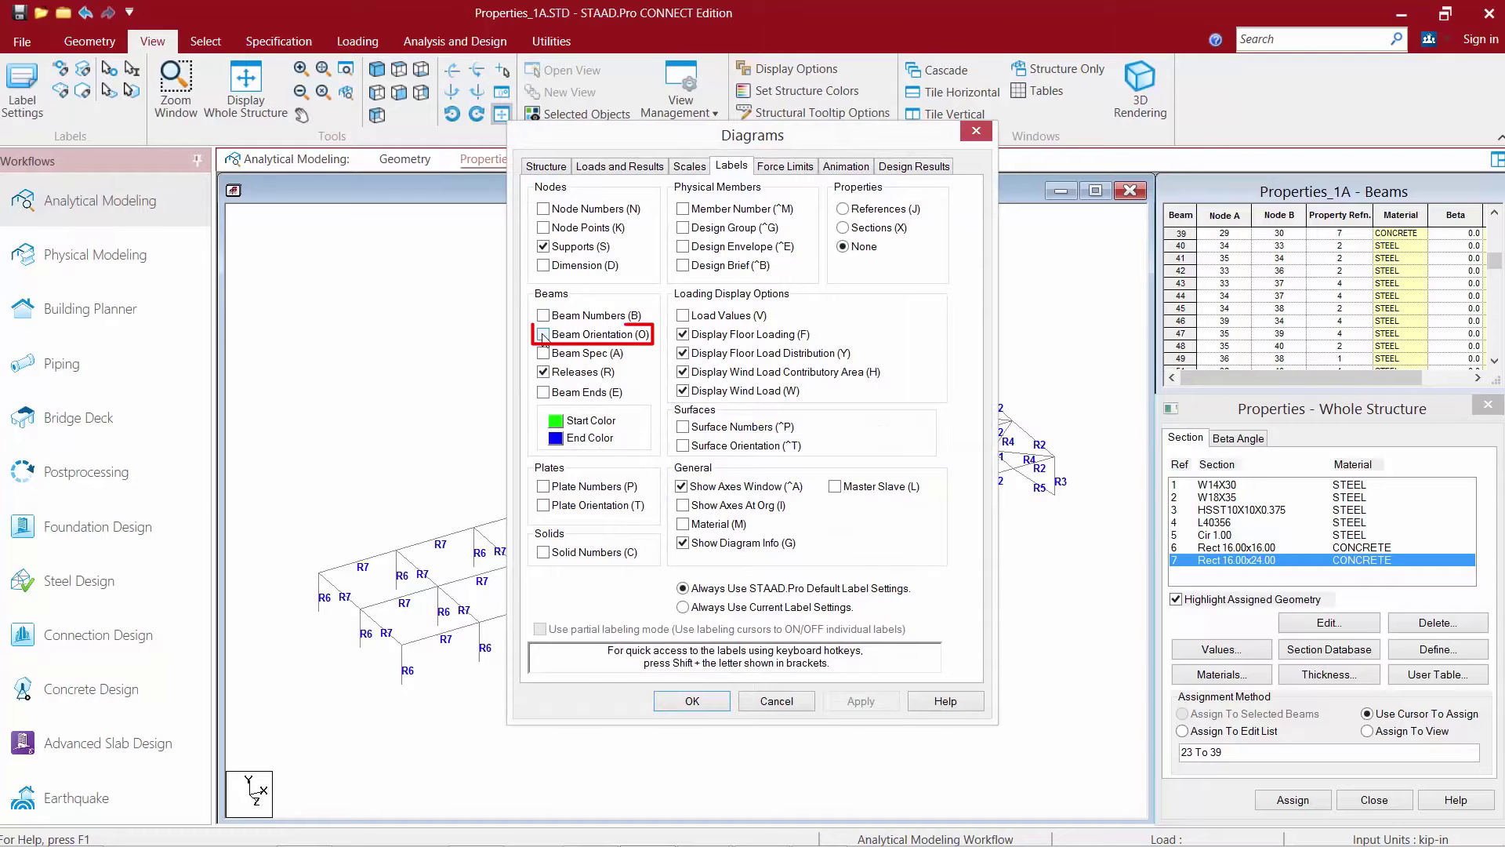
left_click(589, 335)
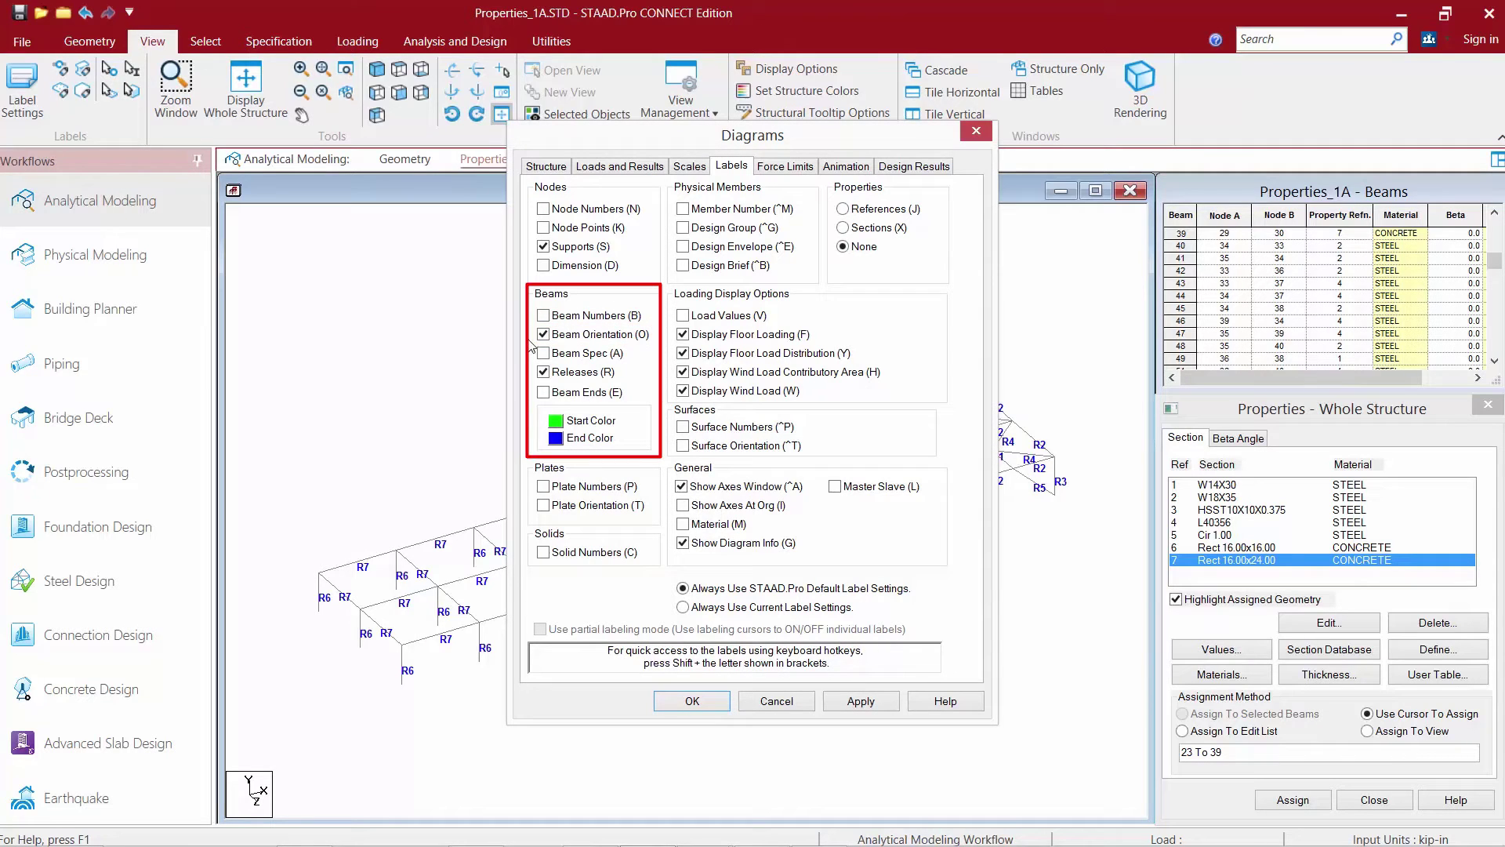
left_click(689, 701)
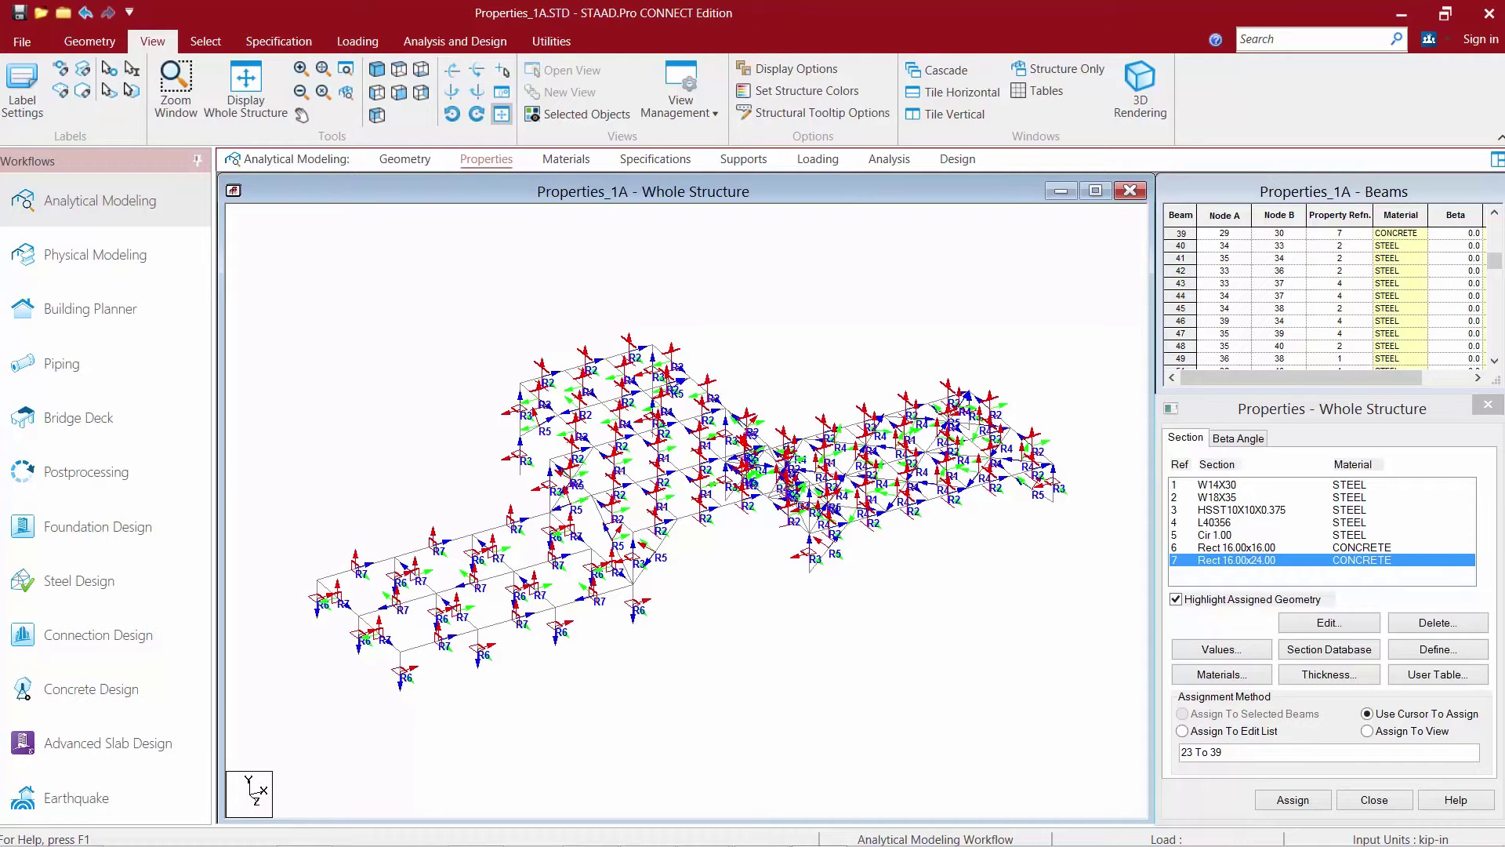
Select all members of the horizontal bracing group G4: _HBRACES.
middle_click_drag(962, 519, 880, 541)
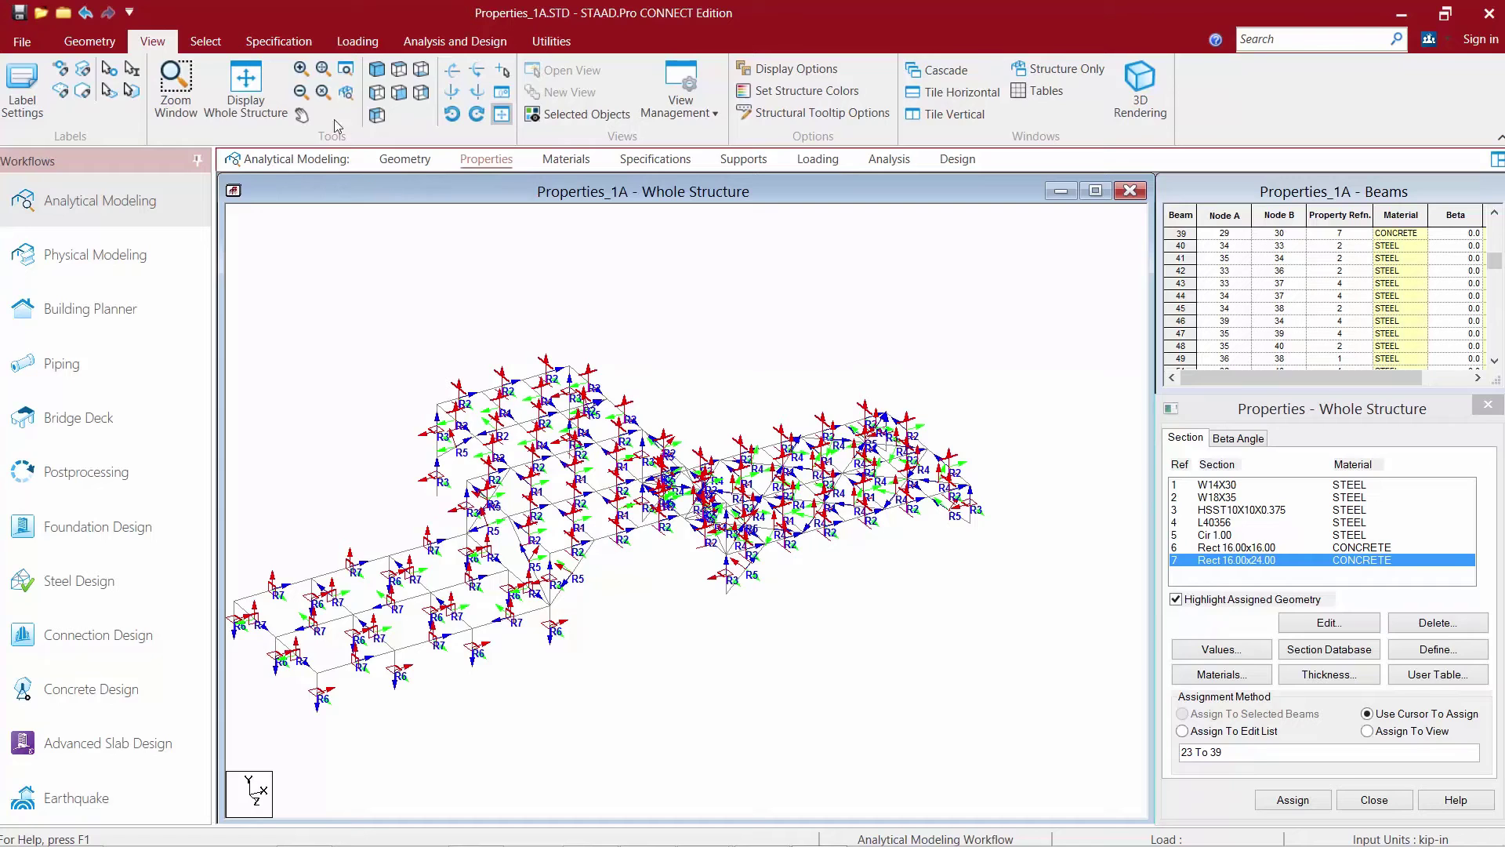
left_click(176, 88)
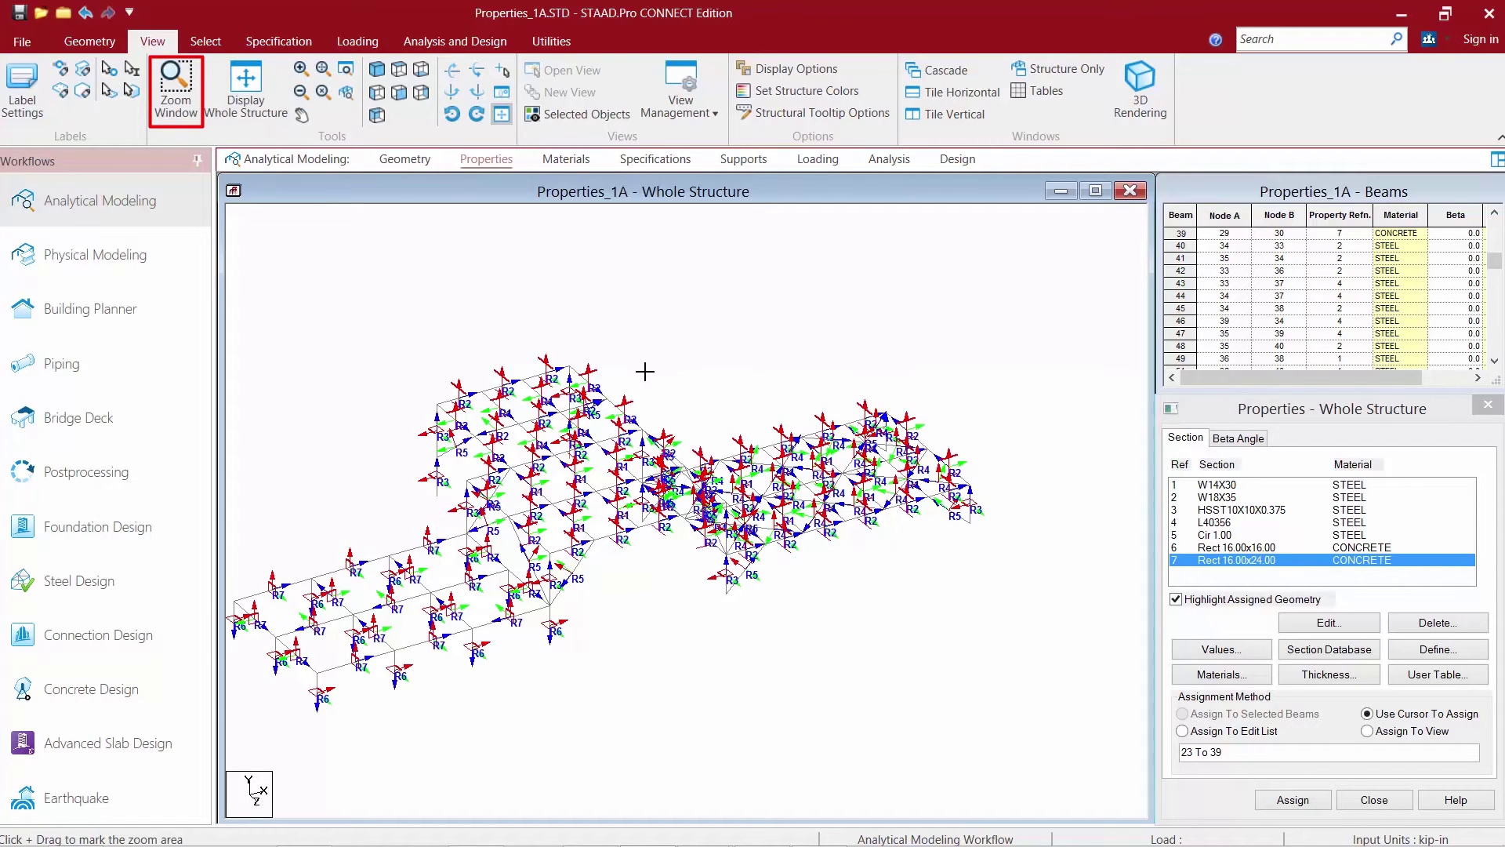
left_click_drag(645, 372, 1017, 630)
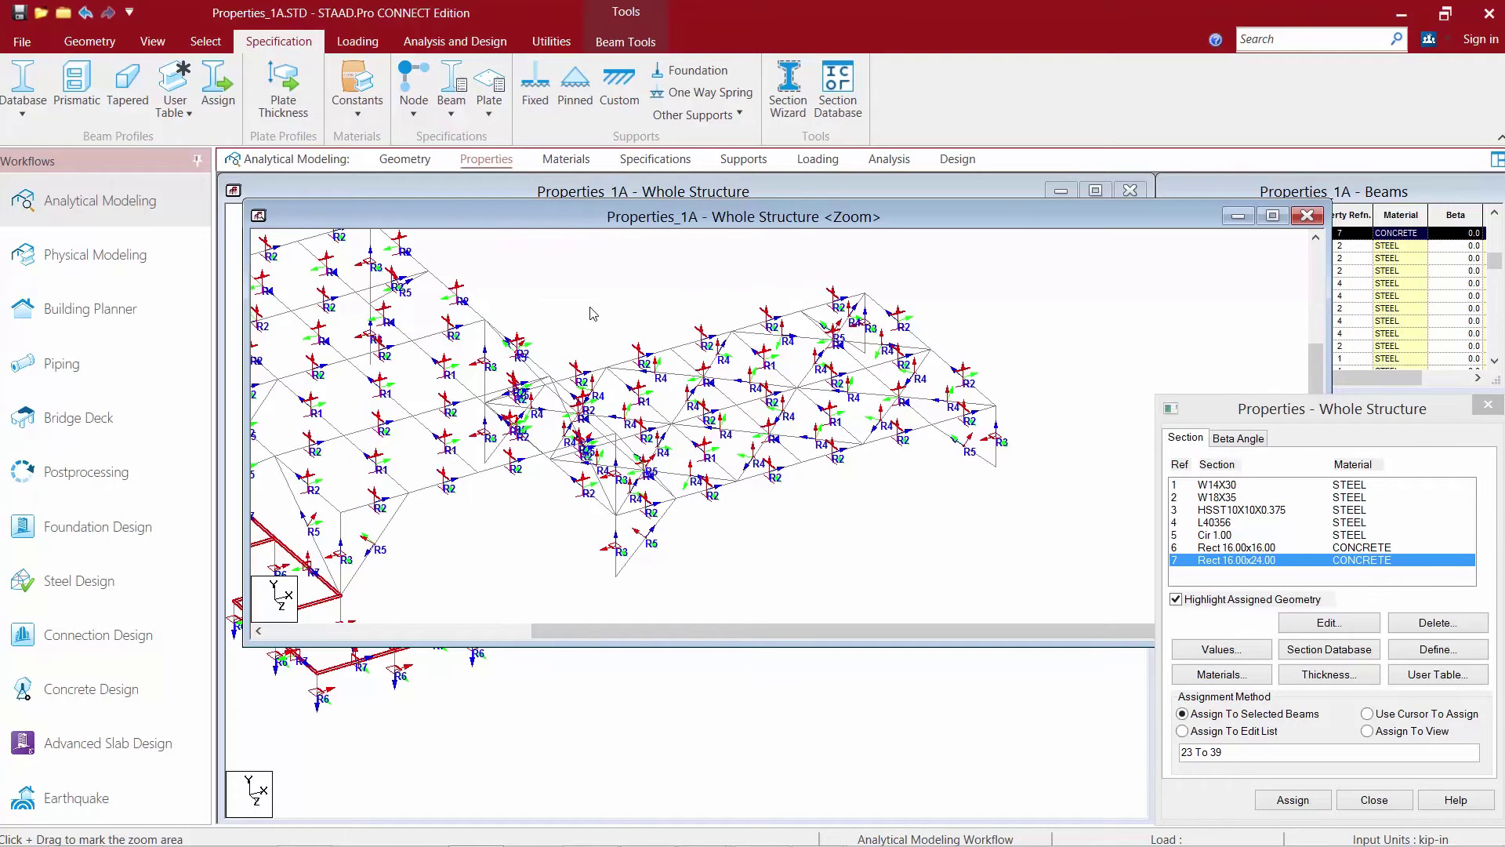
left_click(594, 312)
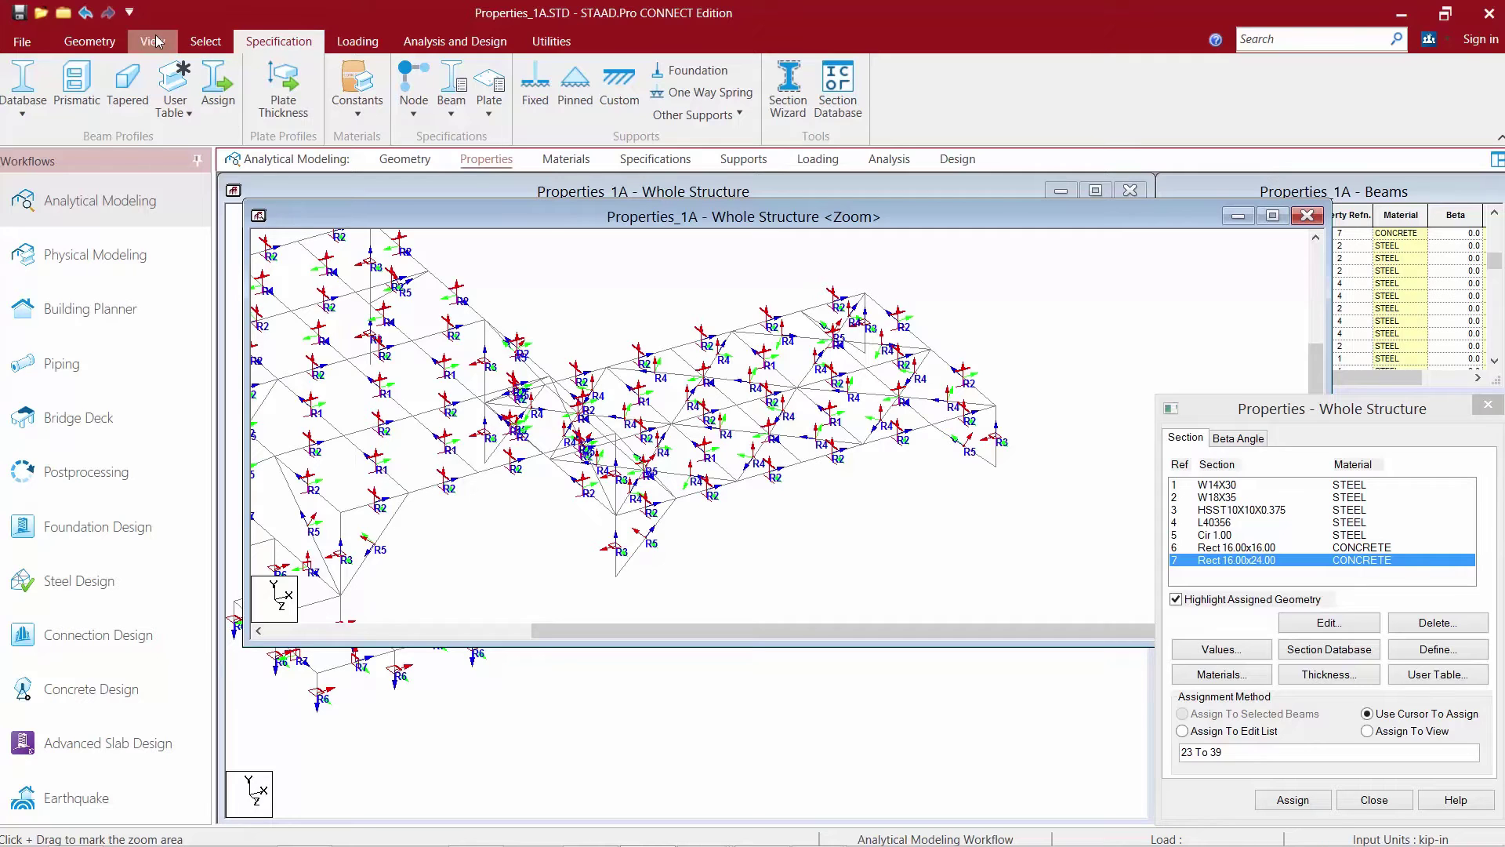
left_click(209, 45)
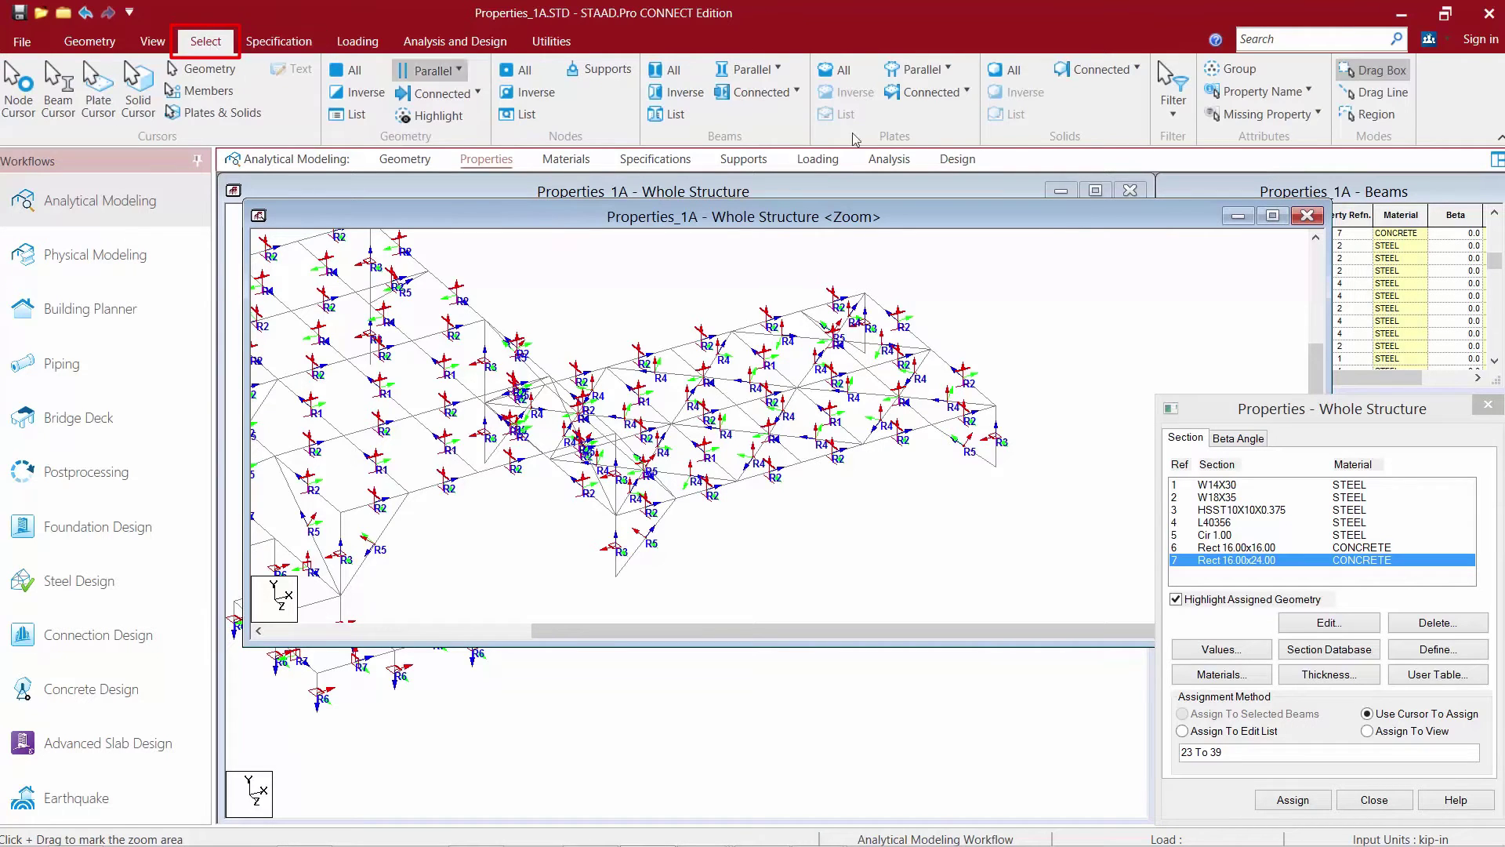
left_click(1221, 76)
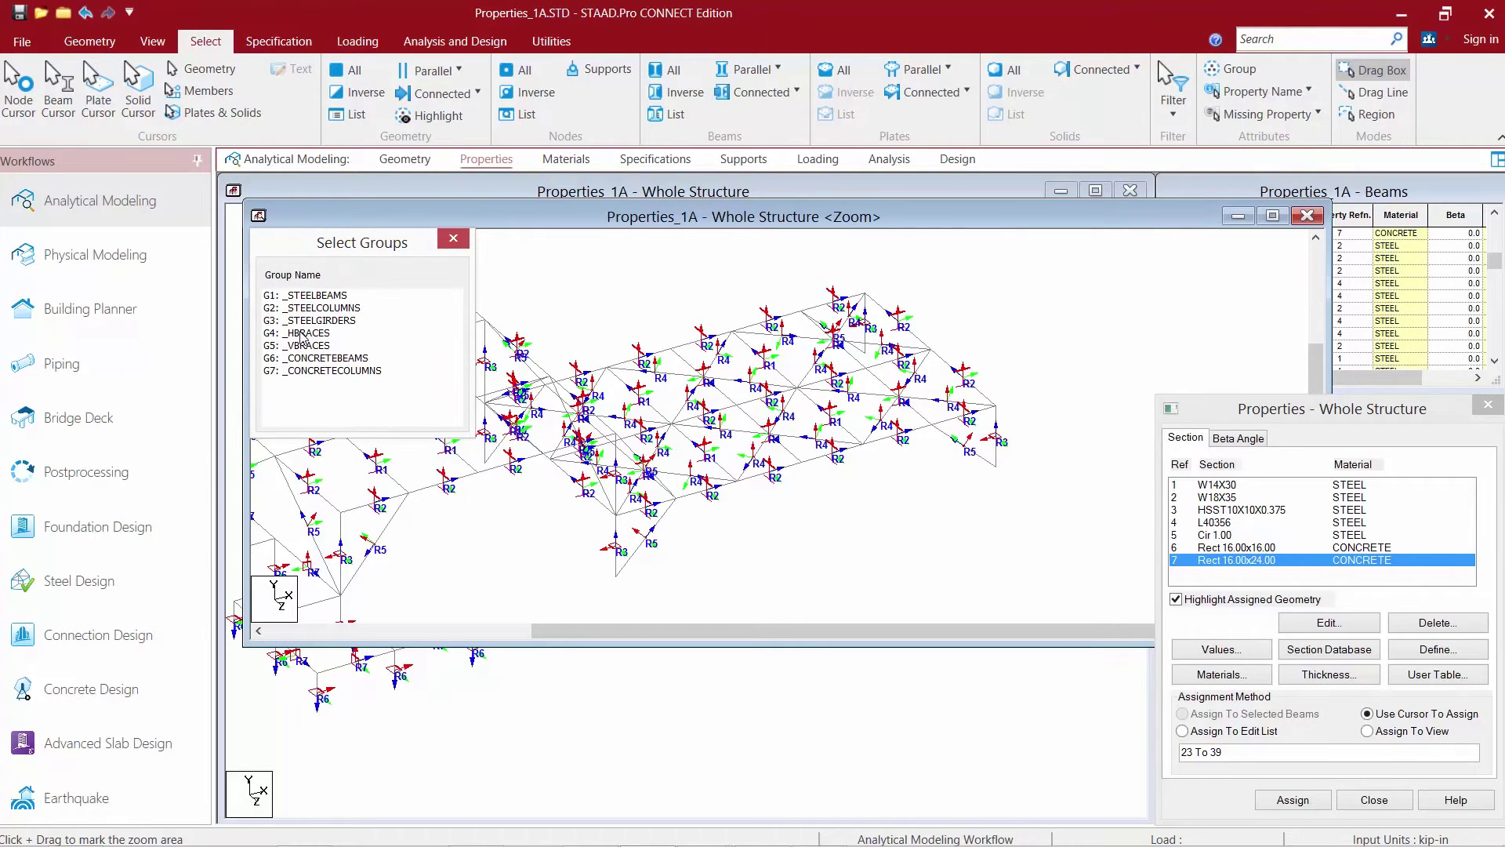
left_click(304, 334)
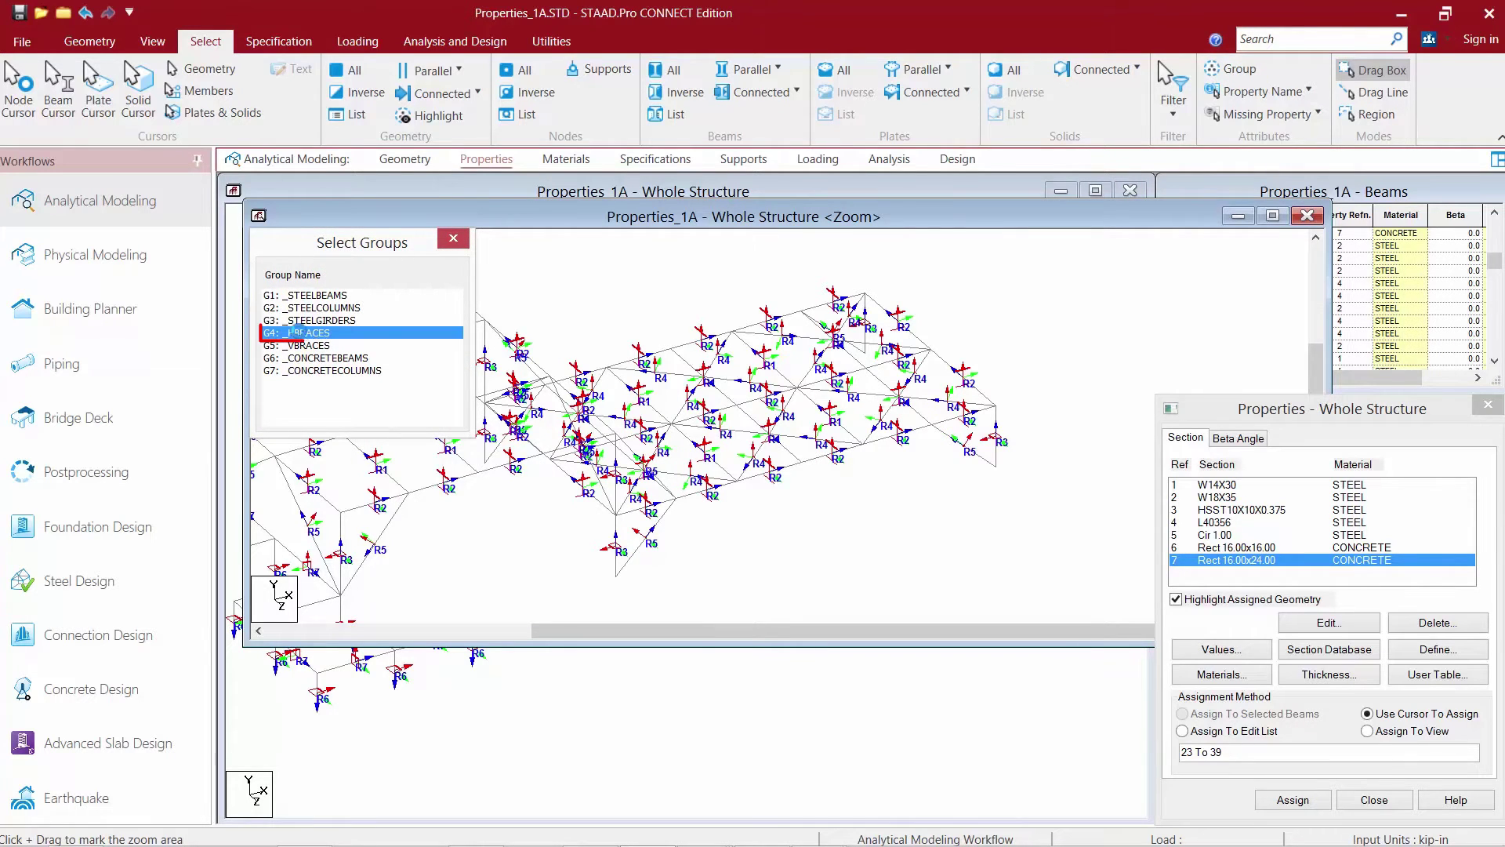
left_click(453, 239)
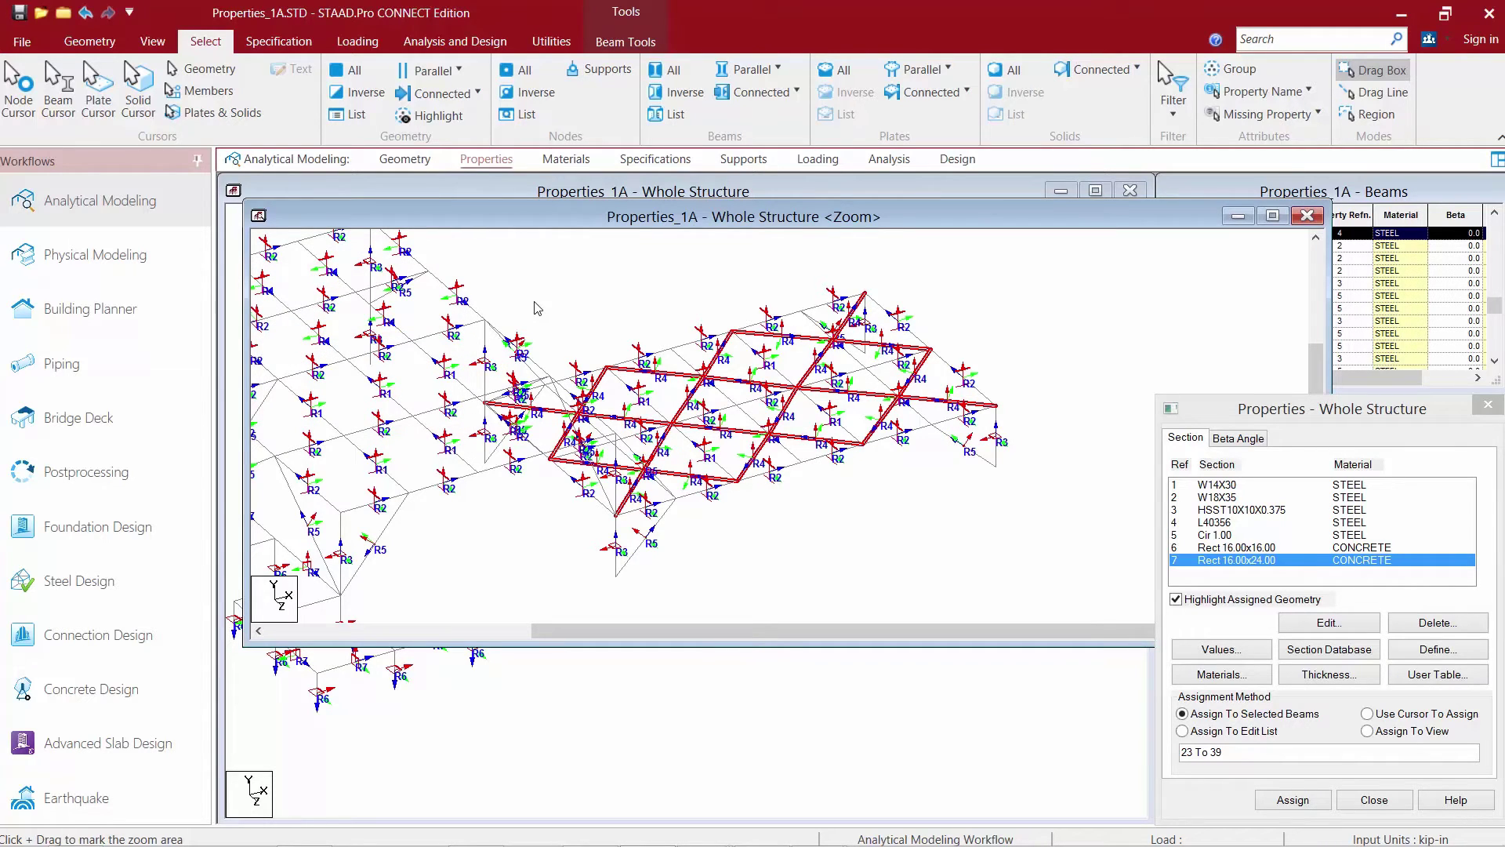
Assign a beam Beta Angle to the selected horizontal braces, using the Angle option applied to the selection.
left_click(276, 43)
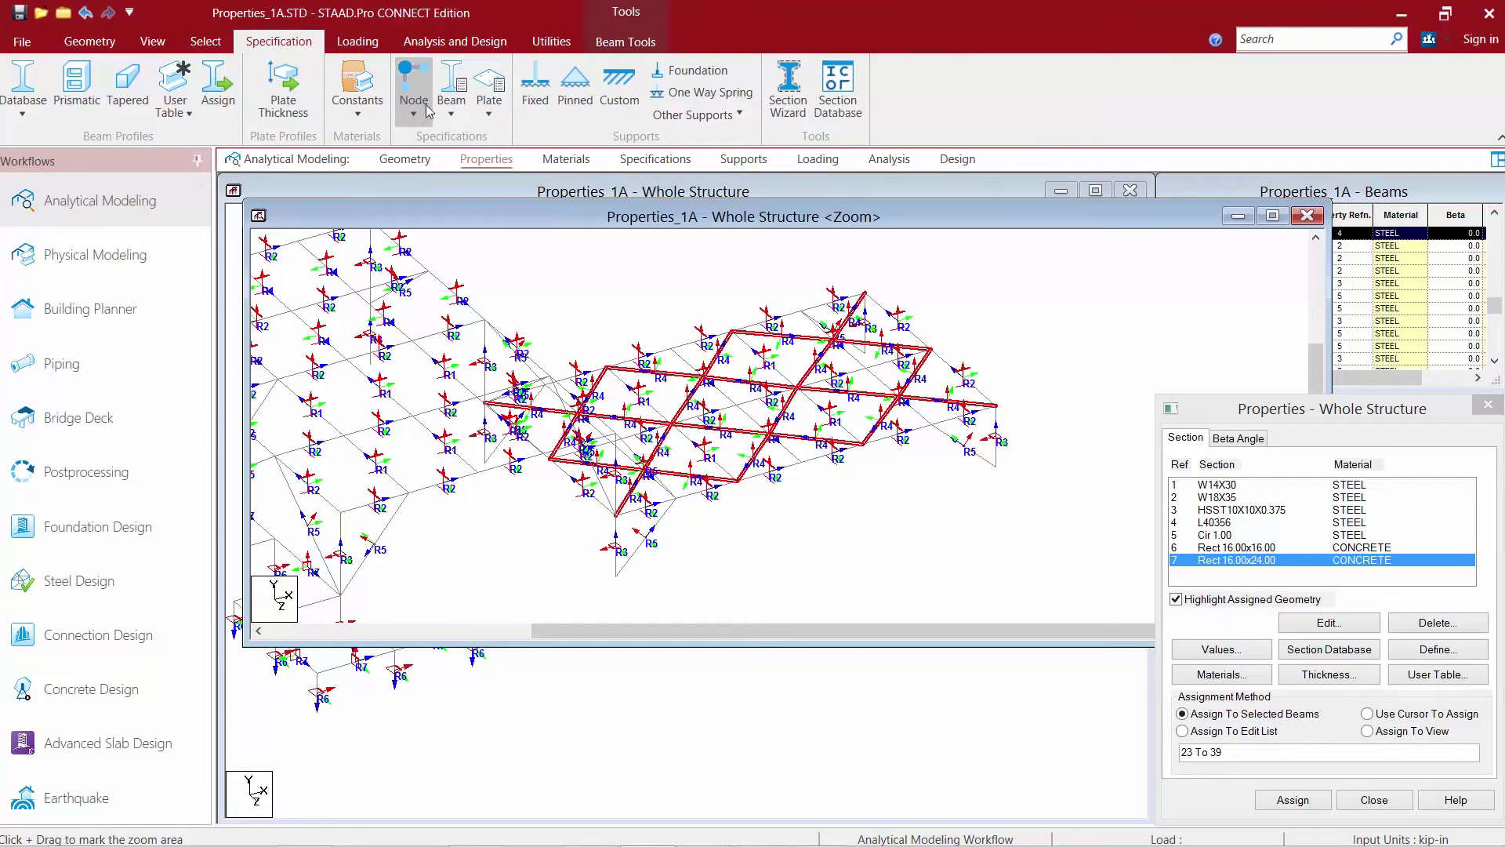
left_click(453, 114)
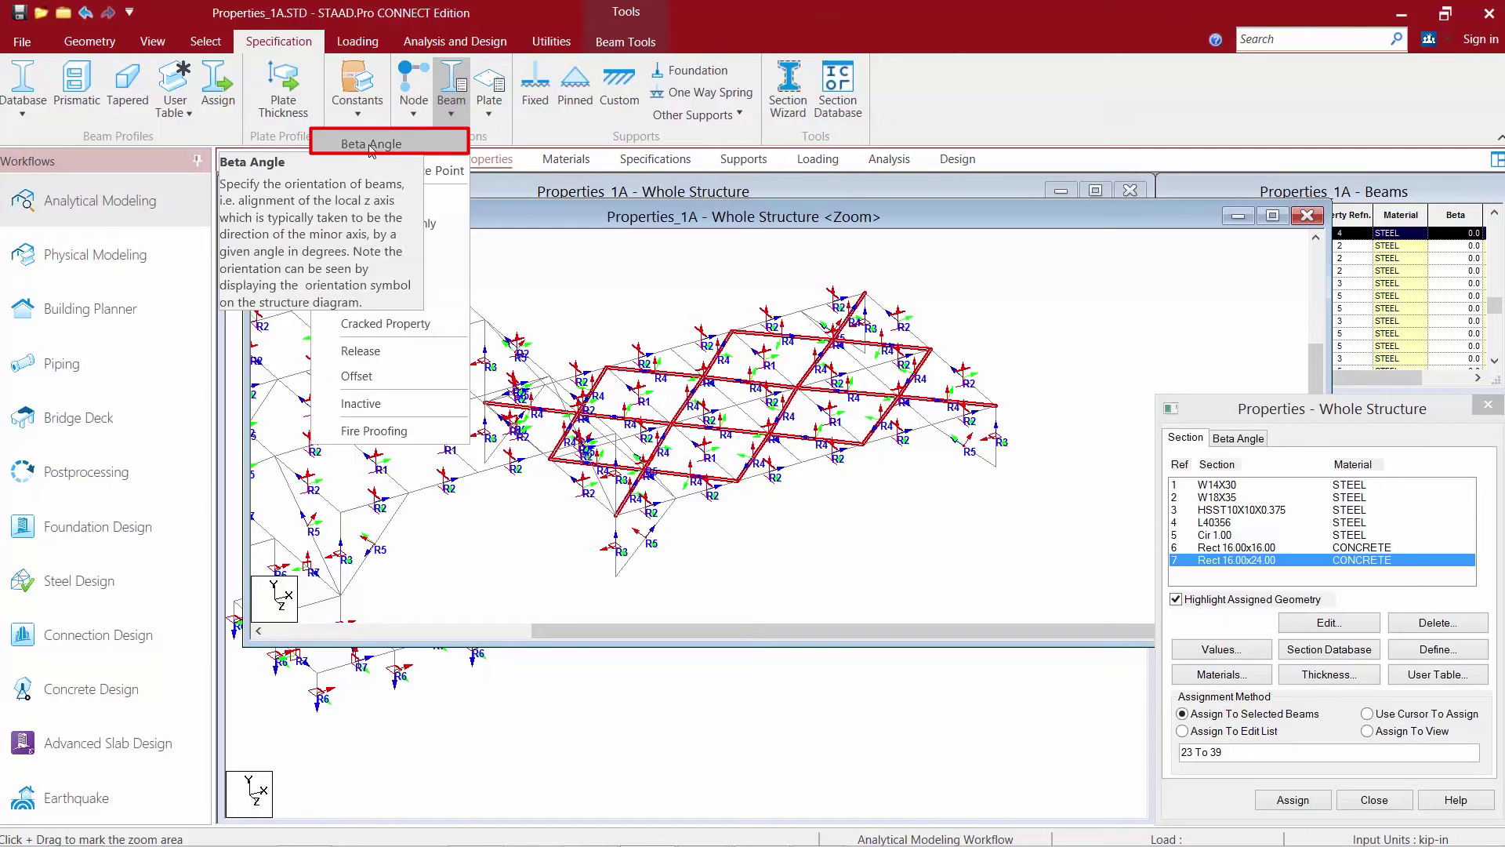
left_click(410, 146)
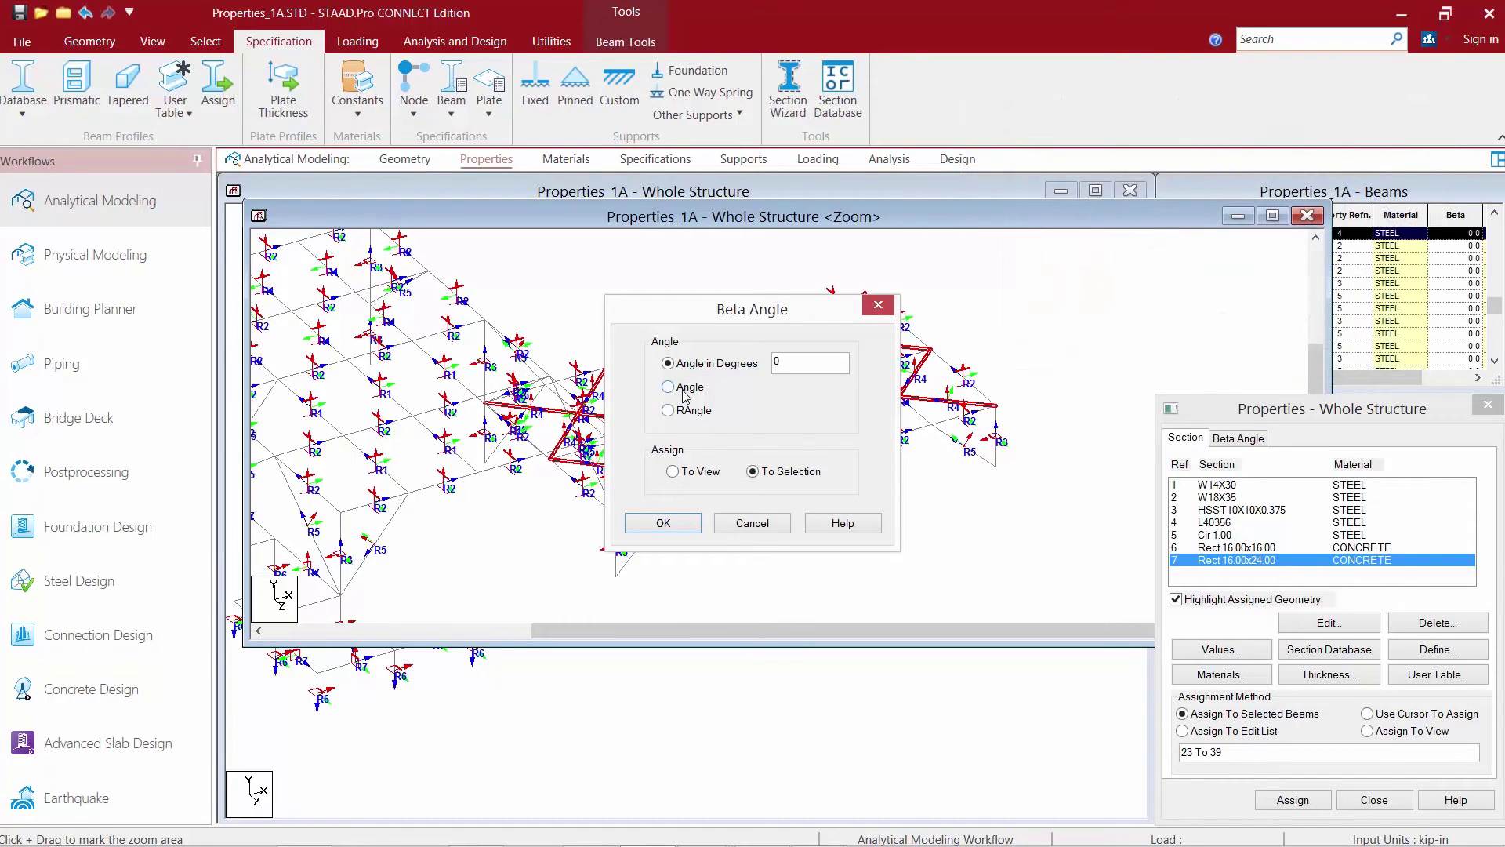
left_click(685, 390)
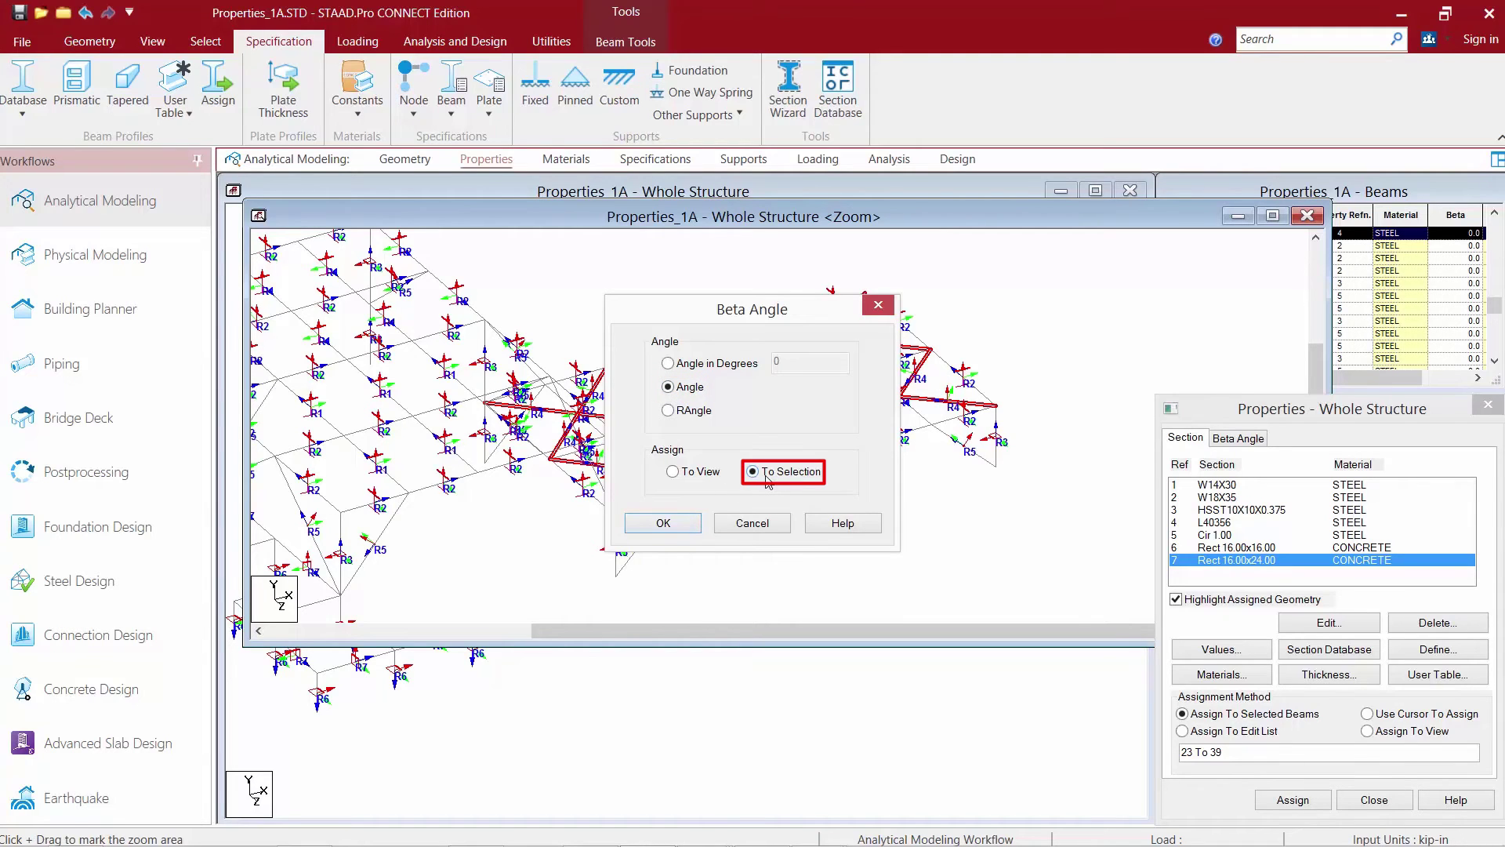
left_click(658, 523)
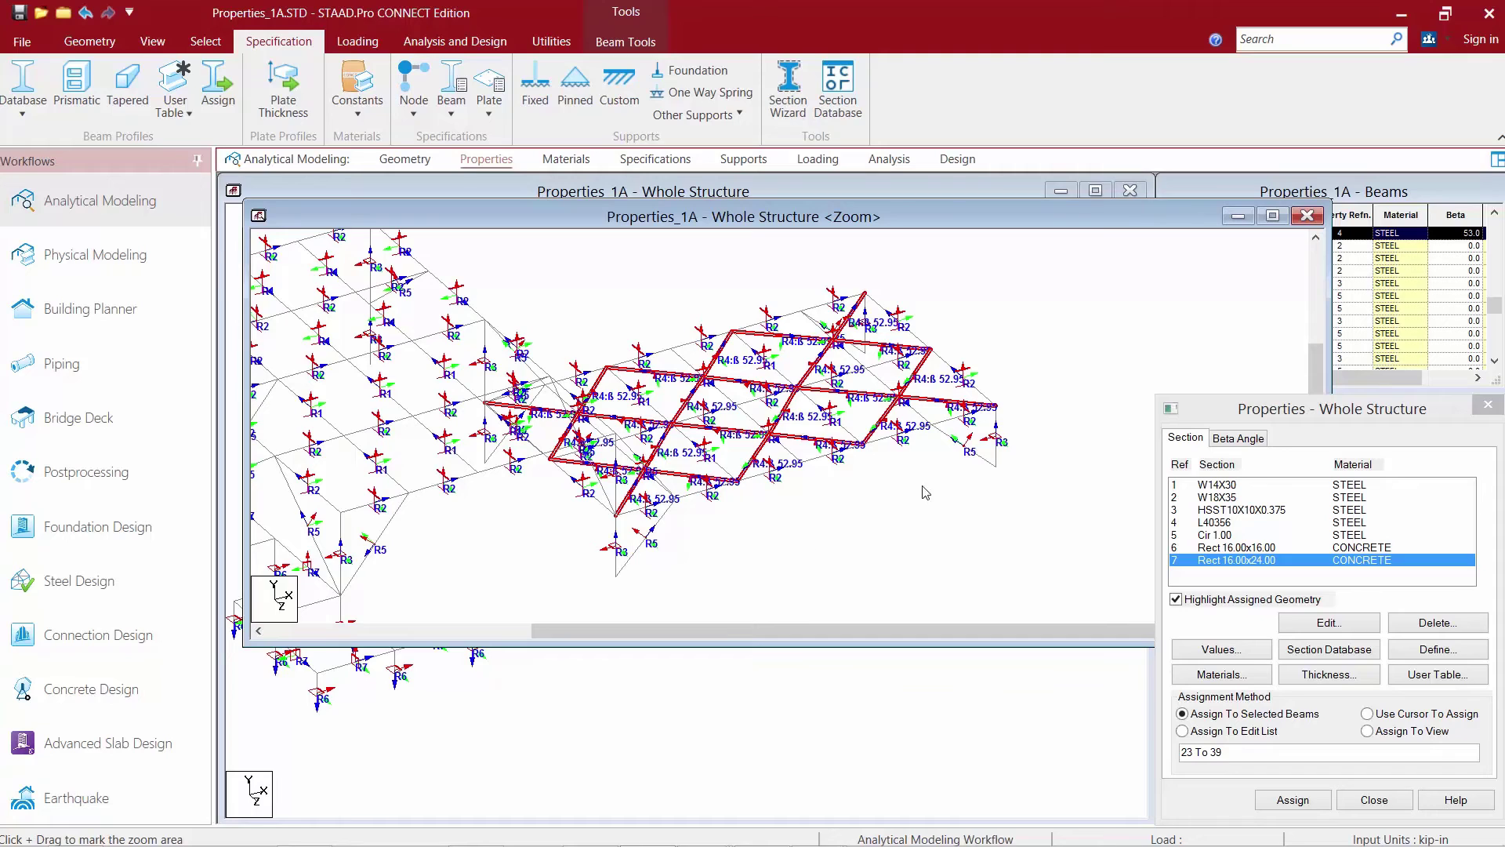
Review the beta angle definition in the structure's properties, clear the brace selection, and close the zoomed structure view.
left_click(1237, 439)
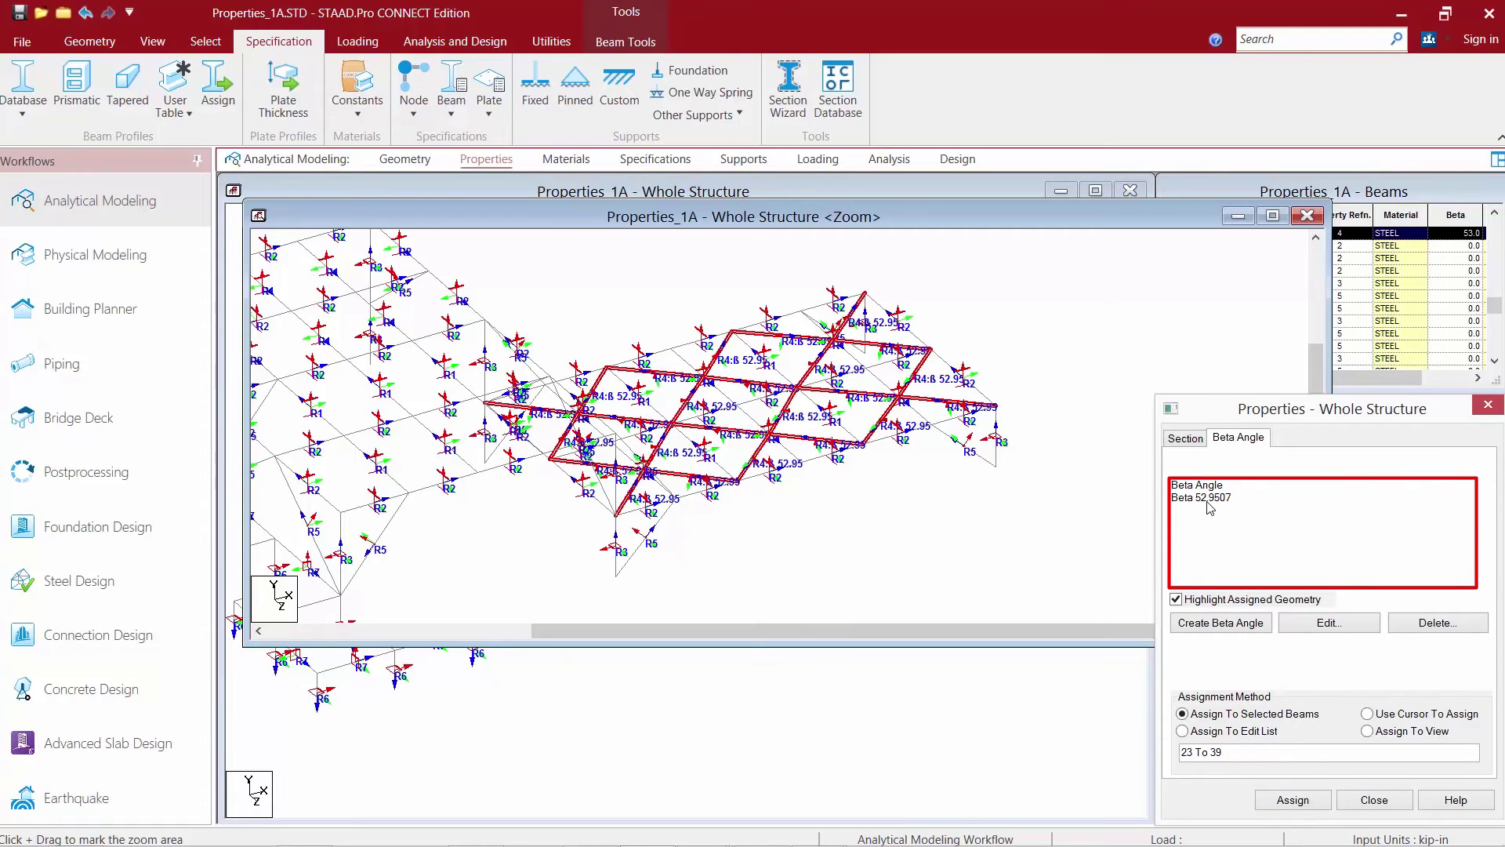
left_click(1019, 328)
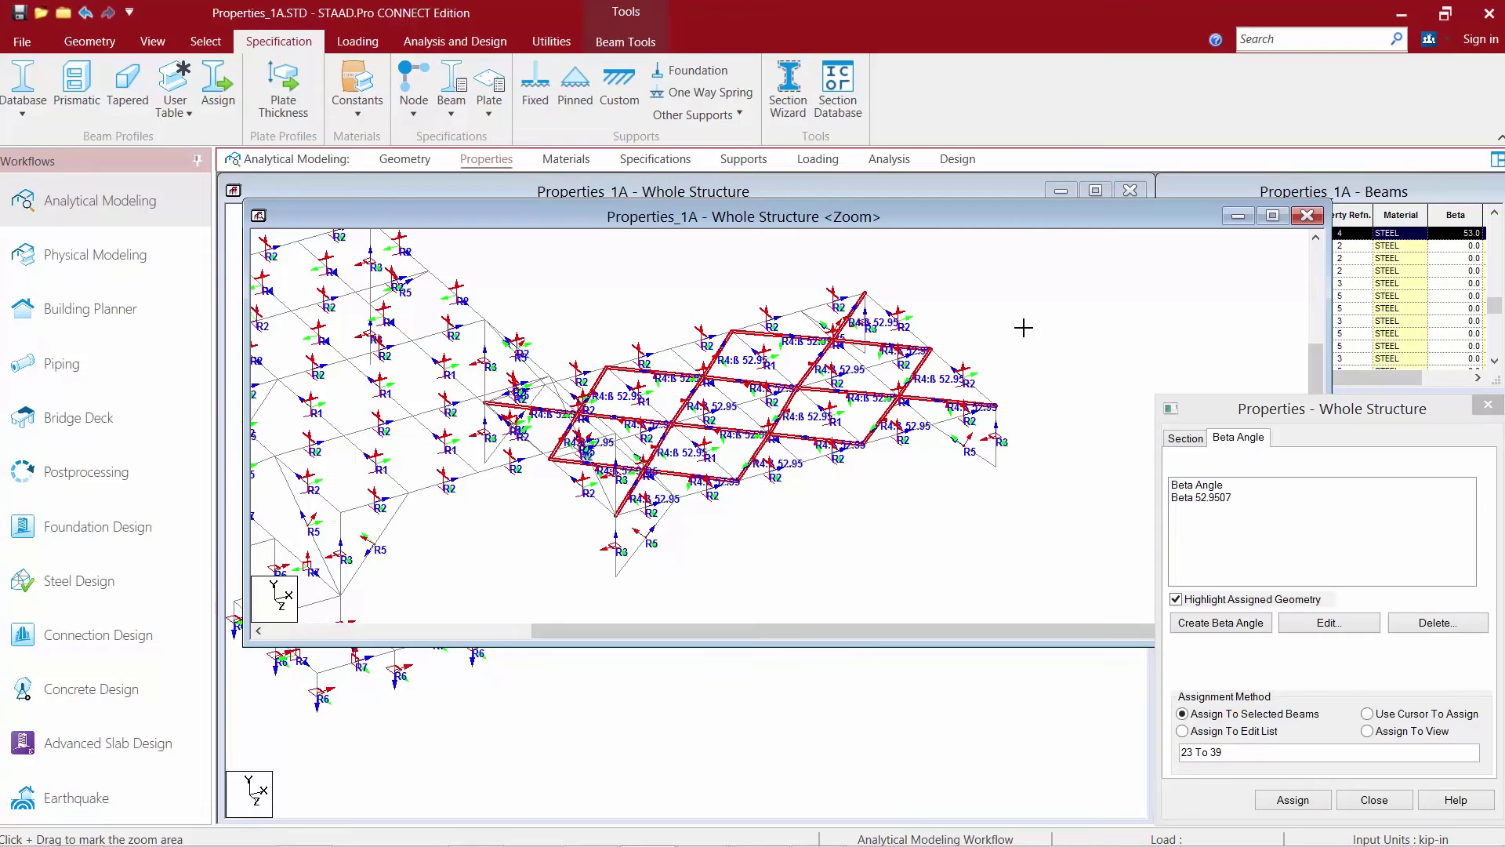
left_click(1307, 218)
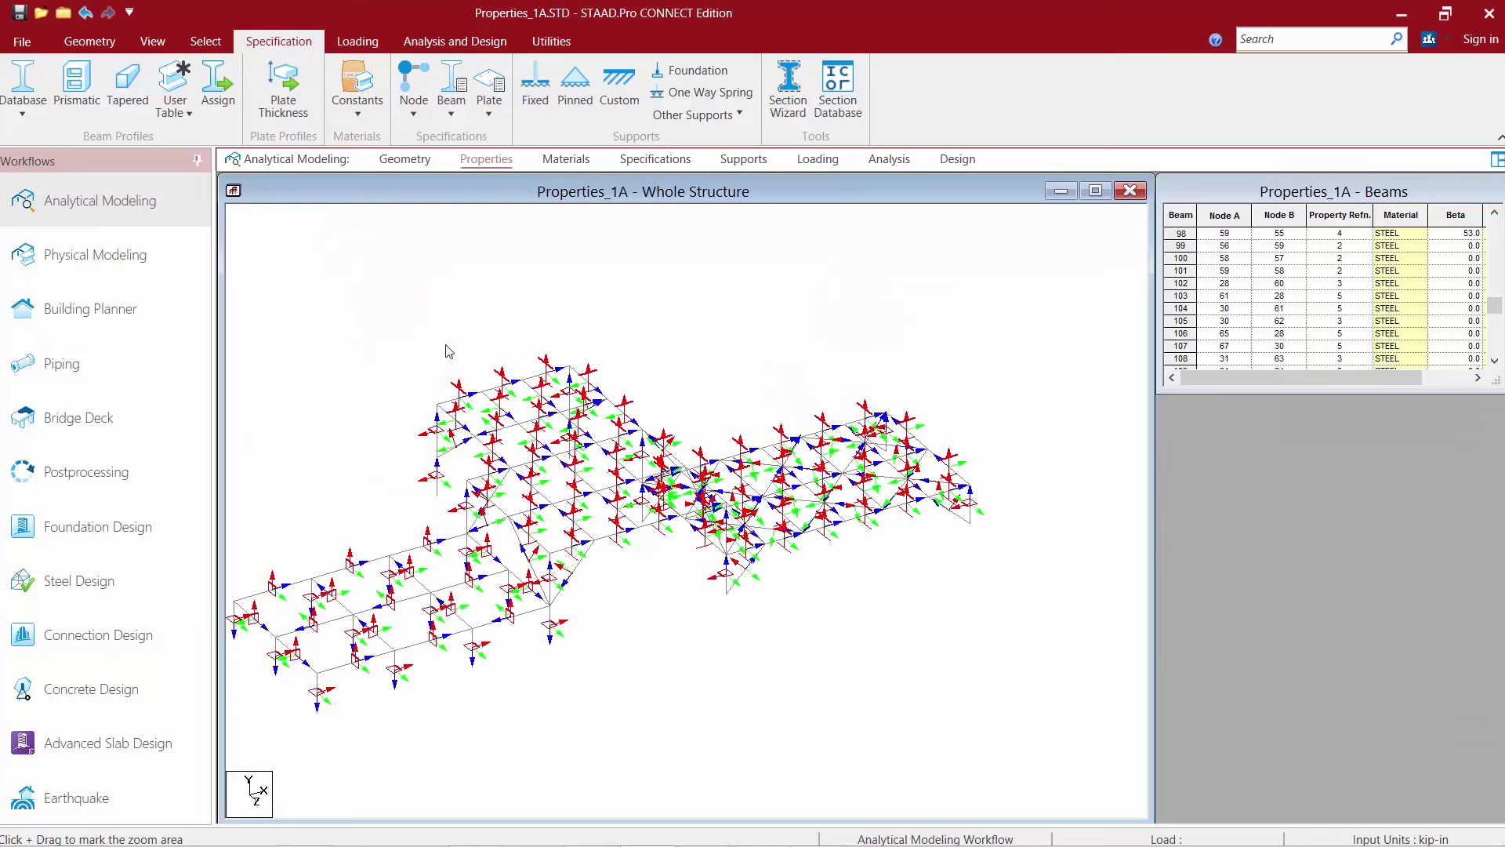
Generate a new 3D rendering, inspect the rotated angle braces on the braced wing, and close the rendered view.
left_click(145, 43)
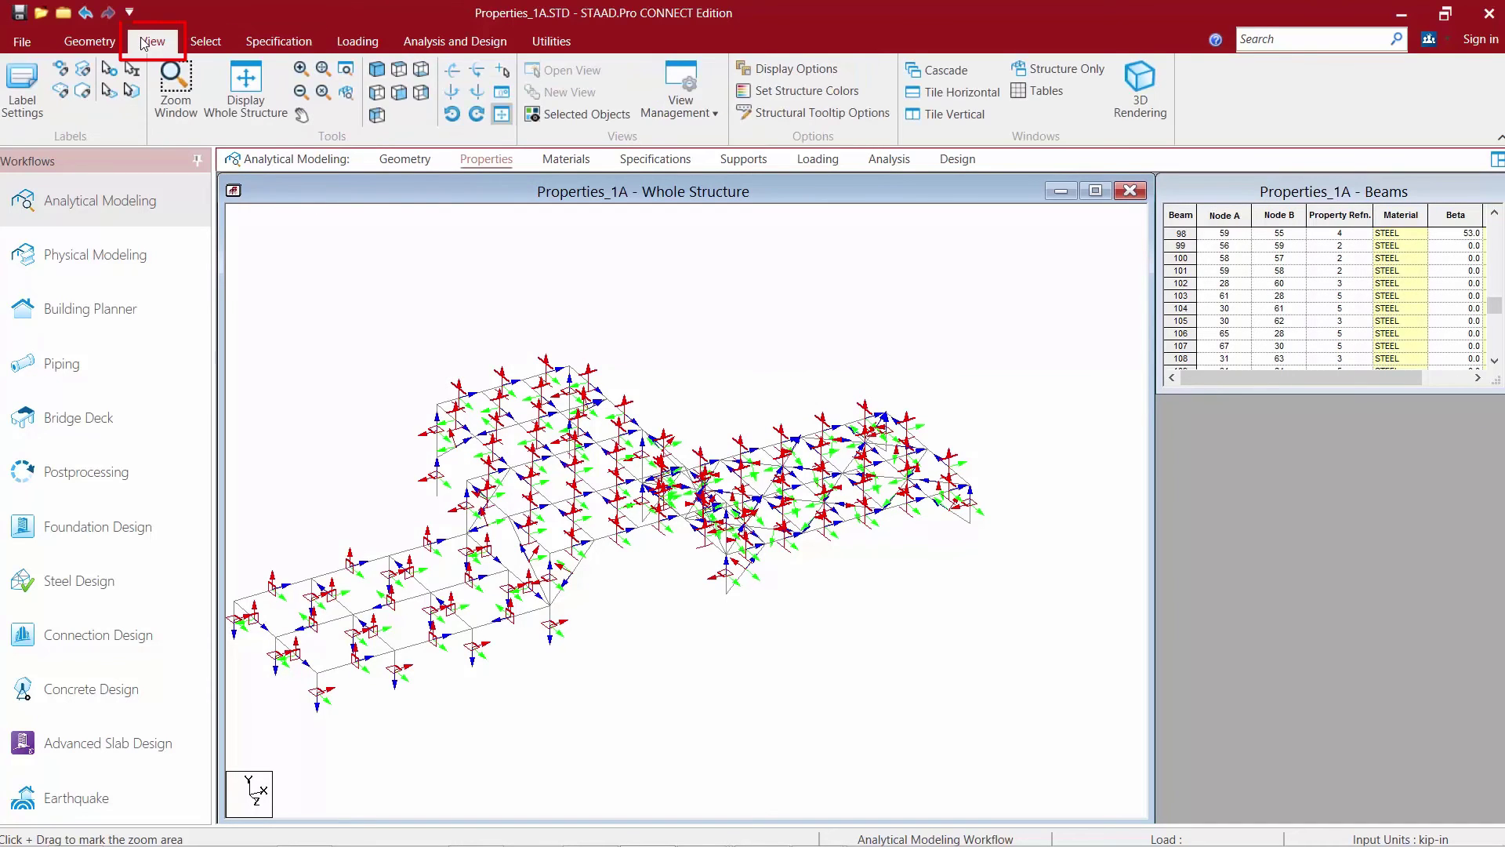
left_click(1150, 96)
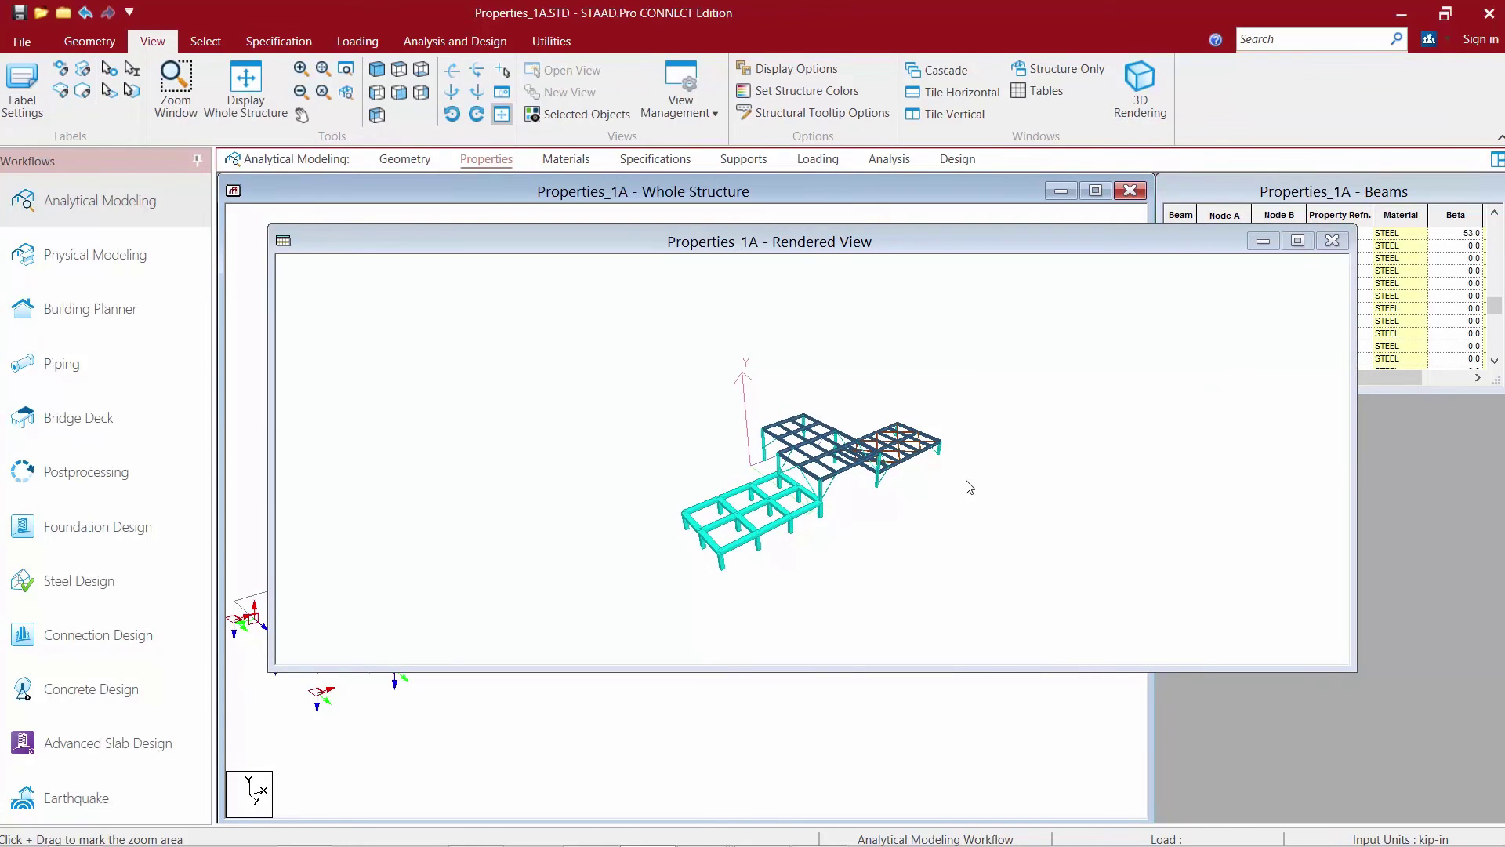
scroll(970, 486, "up", 5)
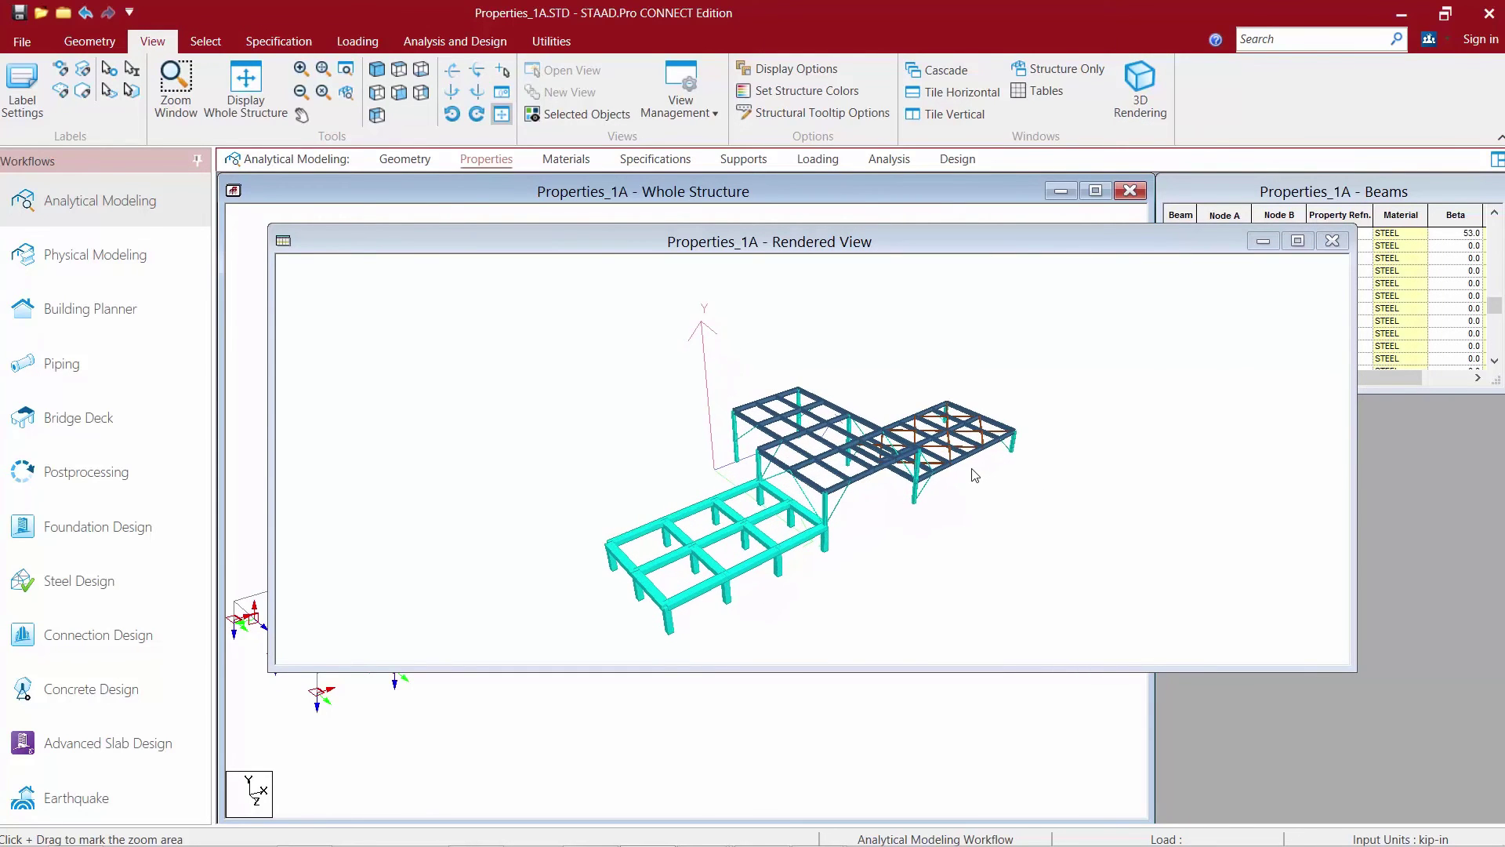
scroll(974, 475, "up", 5)
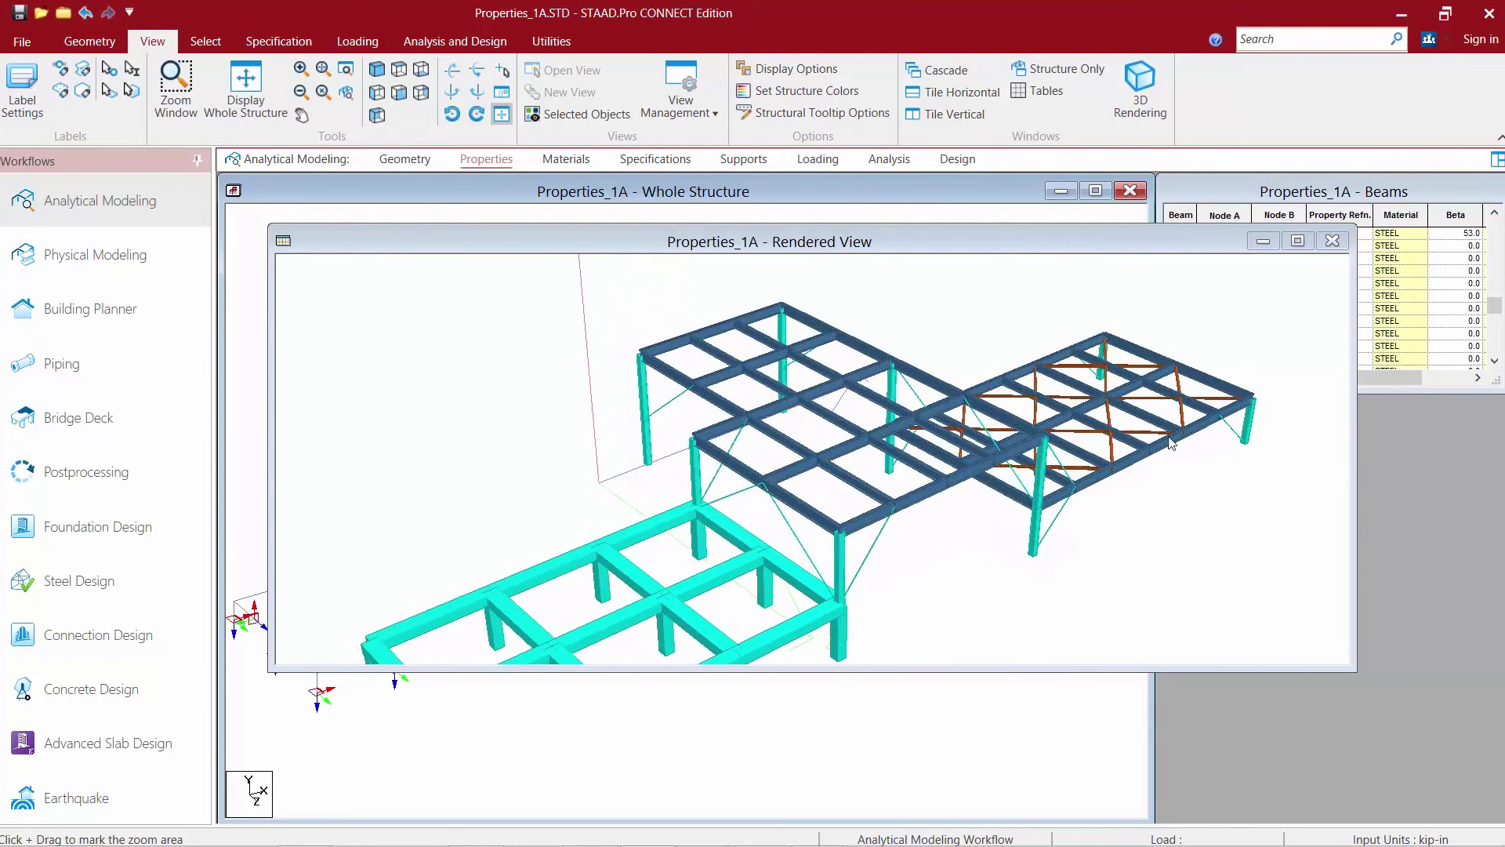
scroll(1173, 443, "up", 5)
right_click(1213, 377)
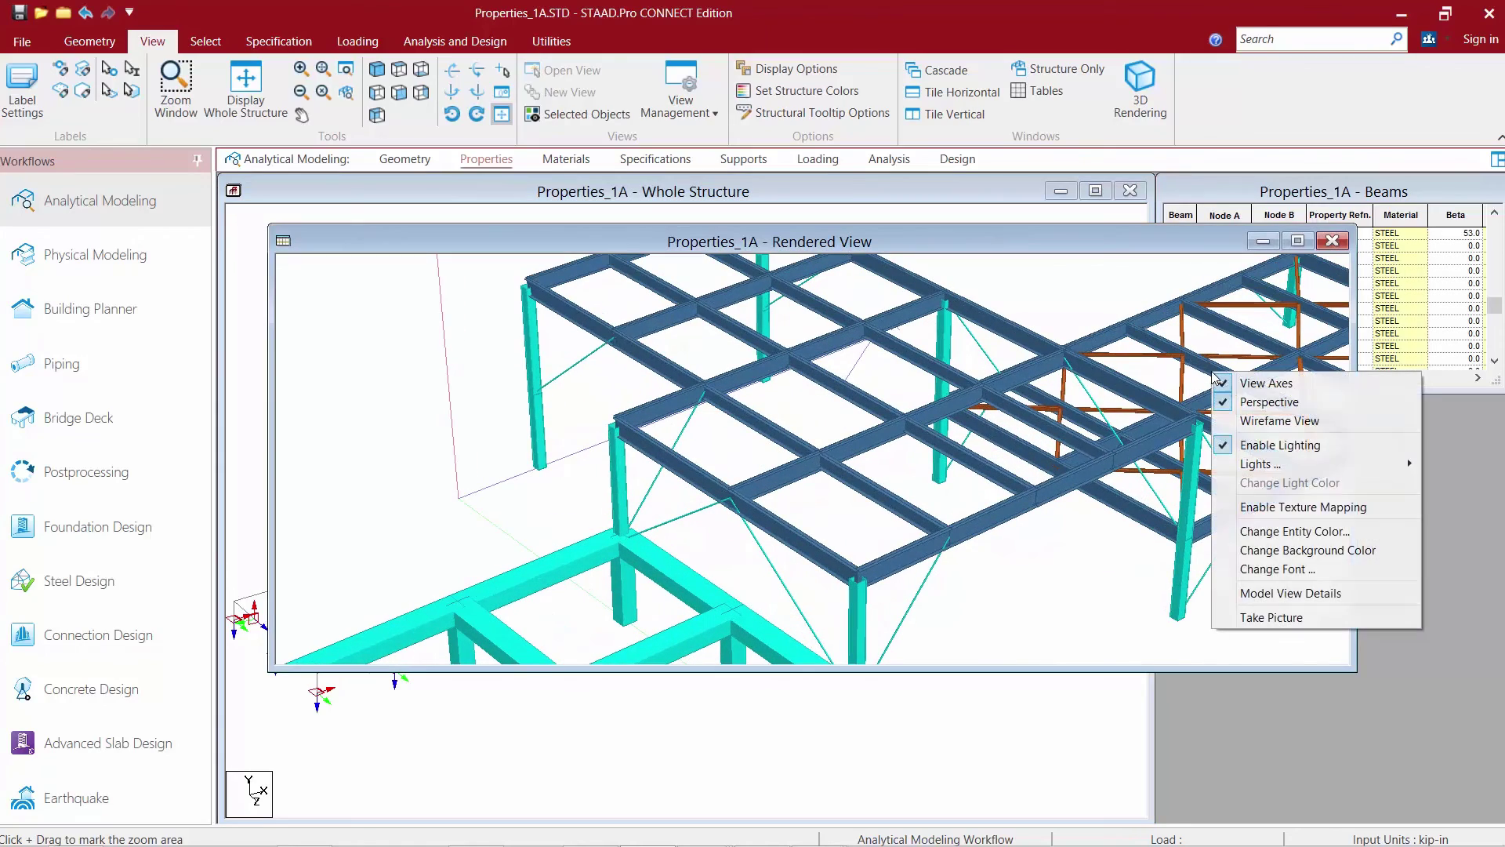
left_click_drag(1176, 370, 902, 440)
left_click(1311, 241)
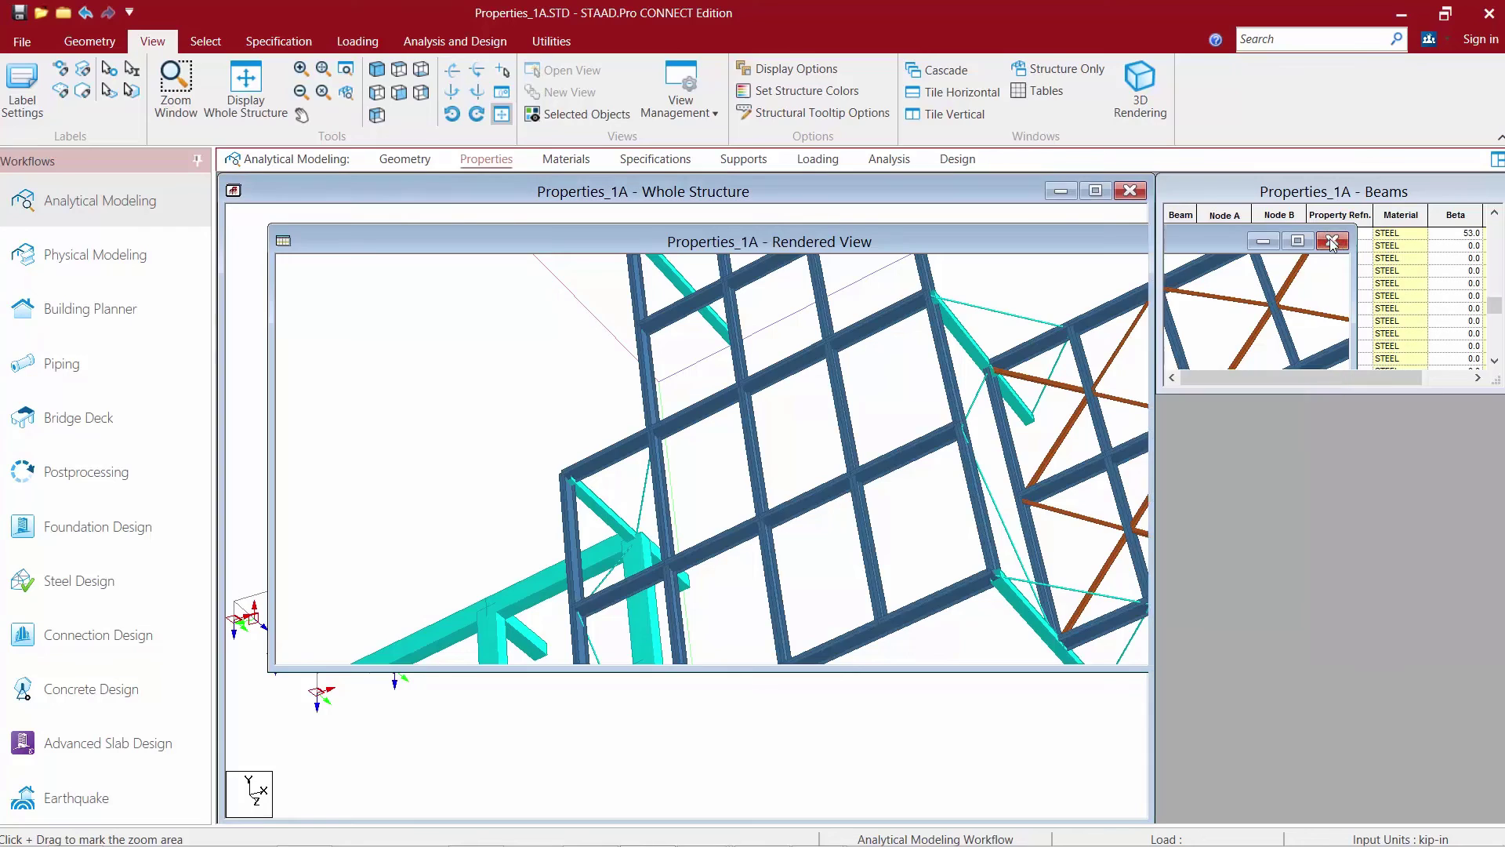
left_click(1319, 242)
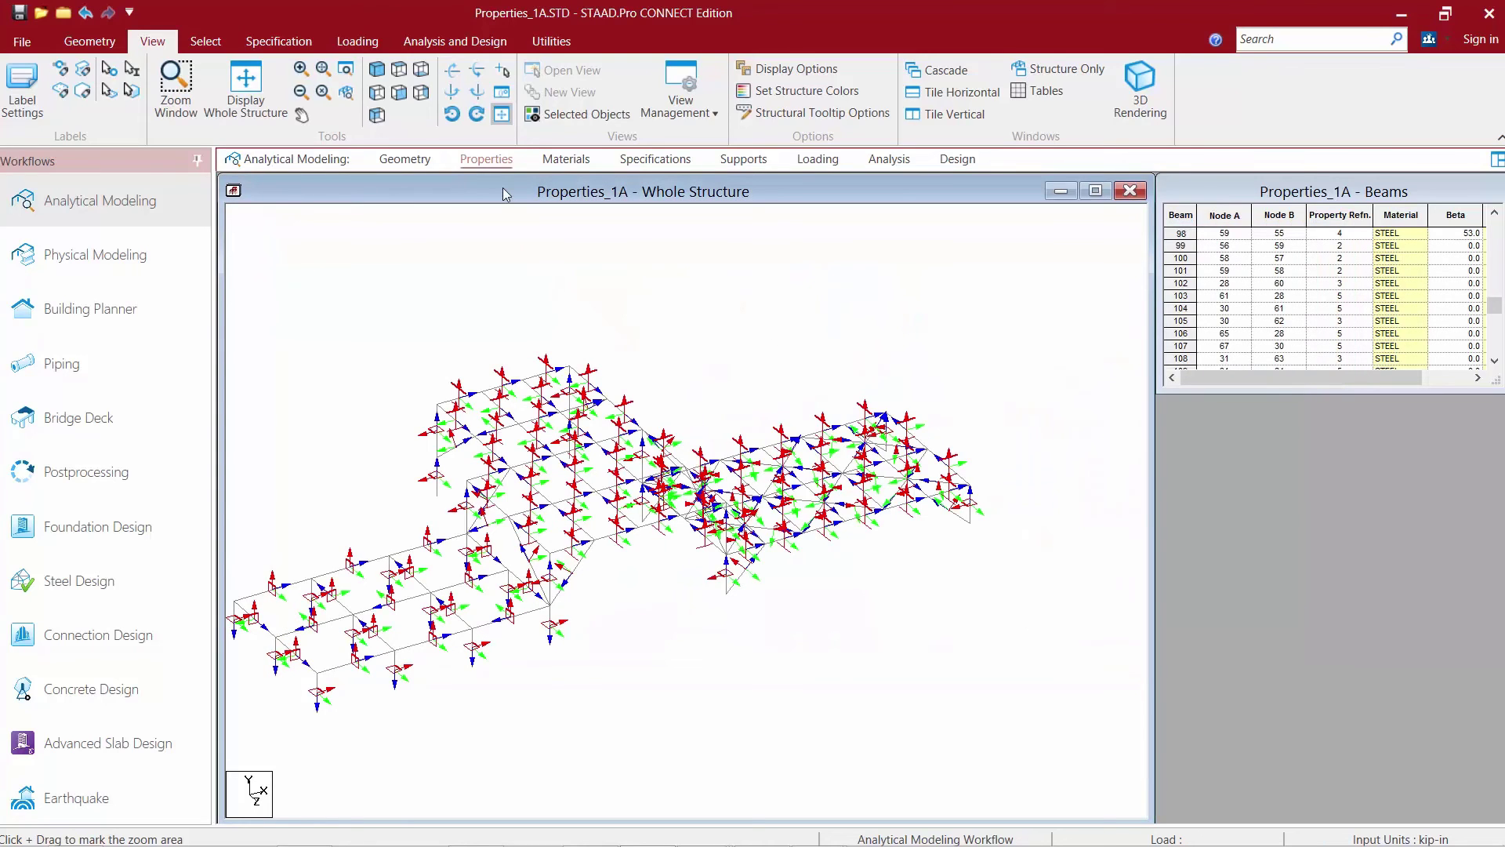
Turn off the Beam Orientation labels and bring back the section properties of the whole structure.
left_click(11, 102)
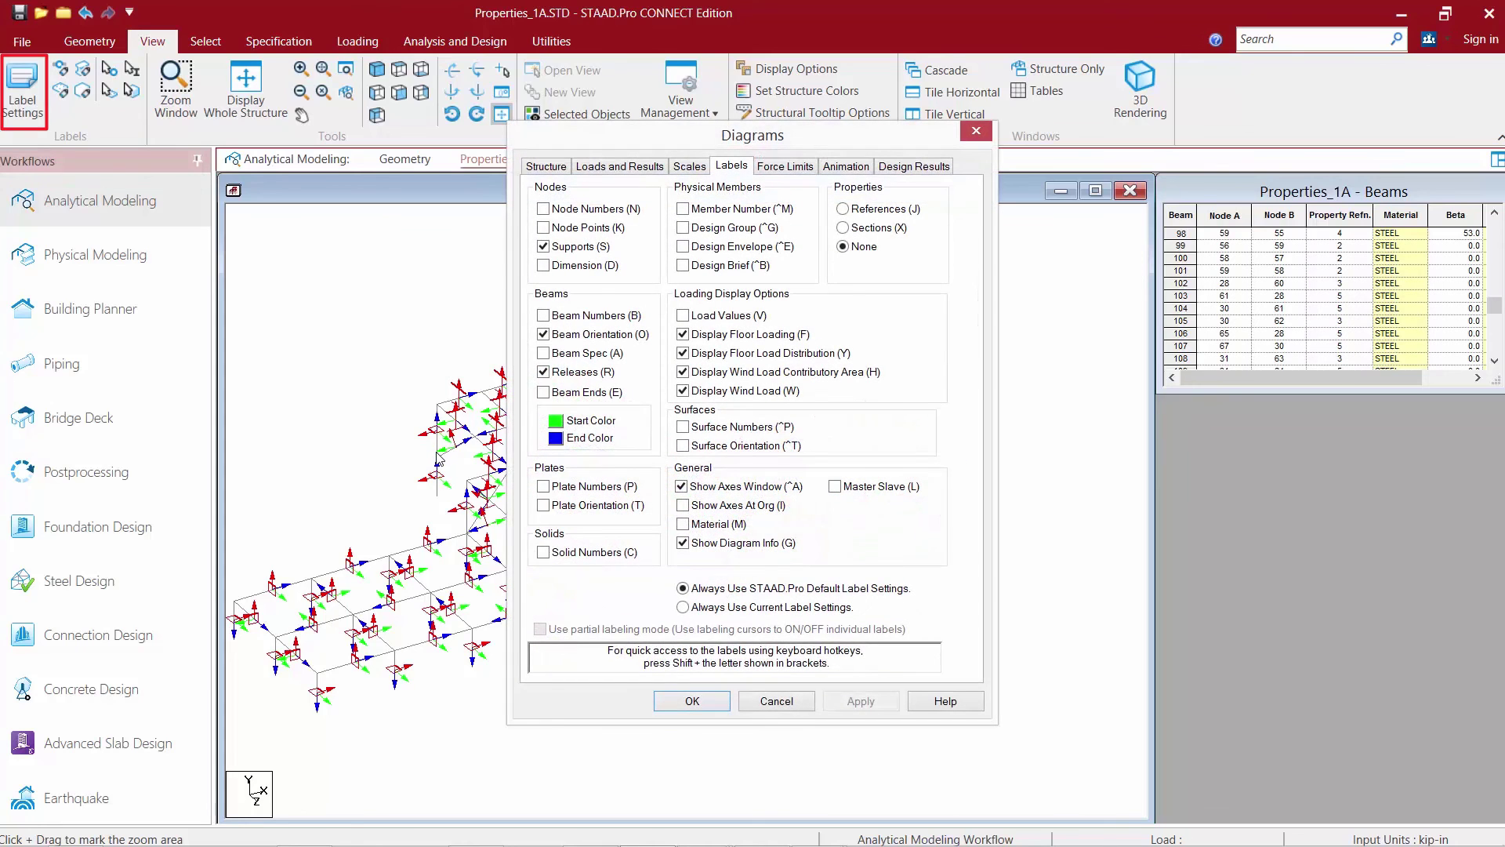
left_click(566, 337)
left_click(684, 700)
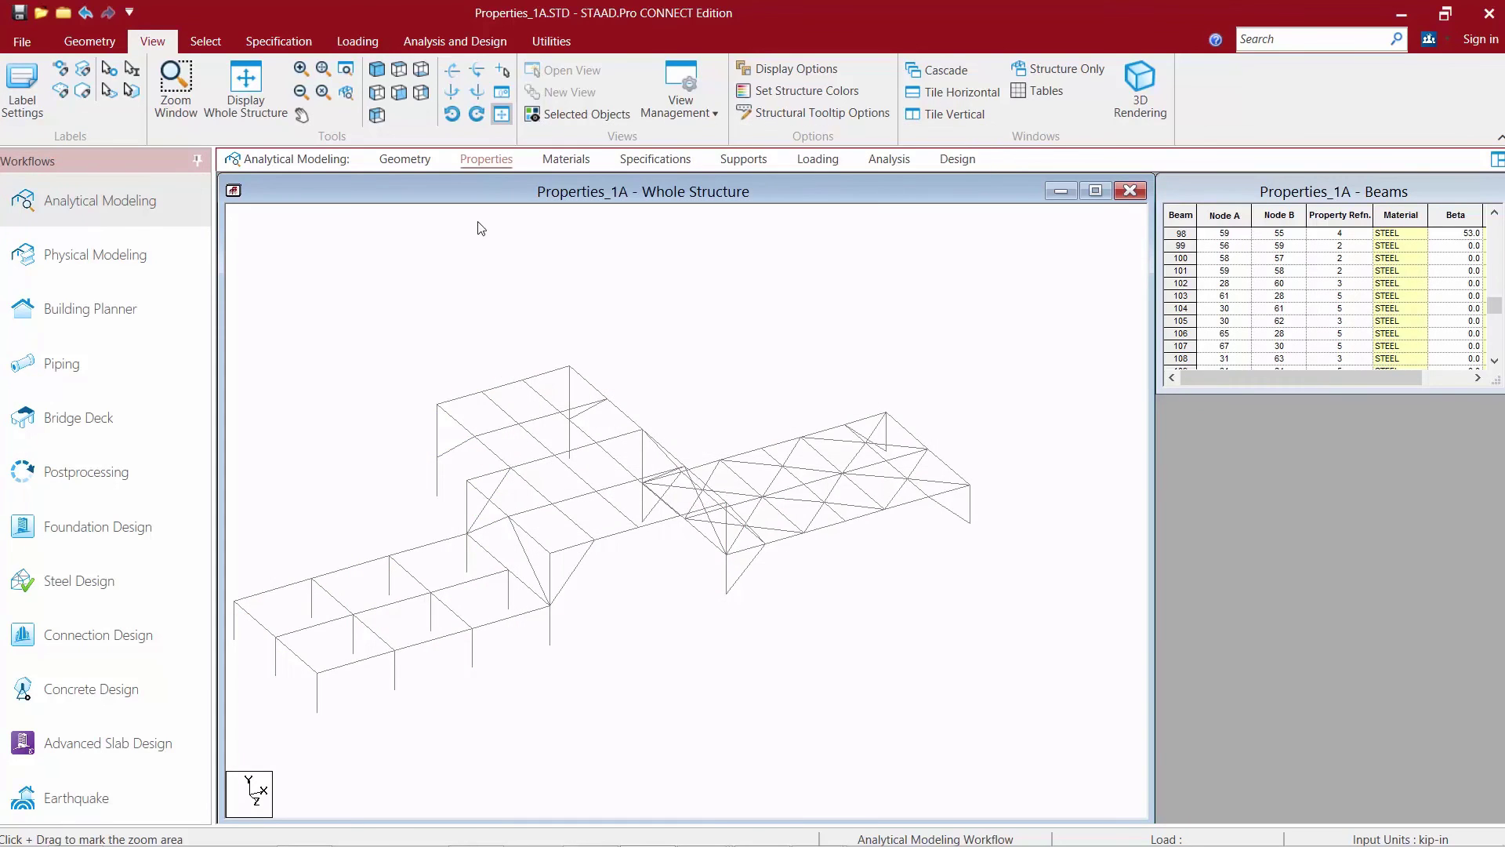
left_click(467, 157)
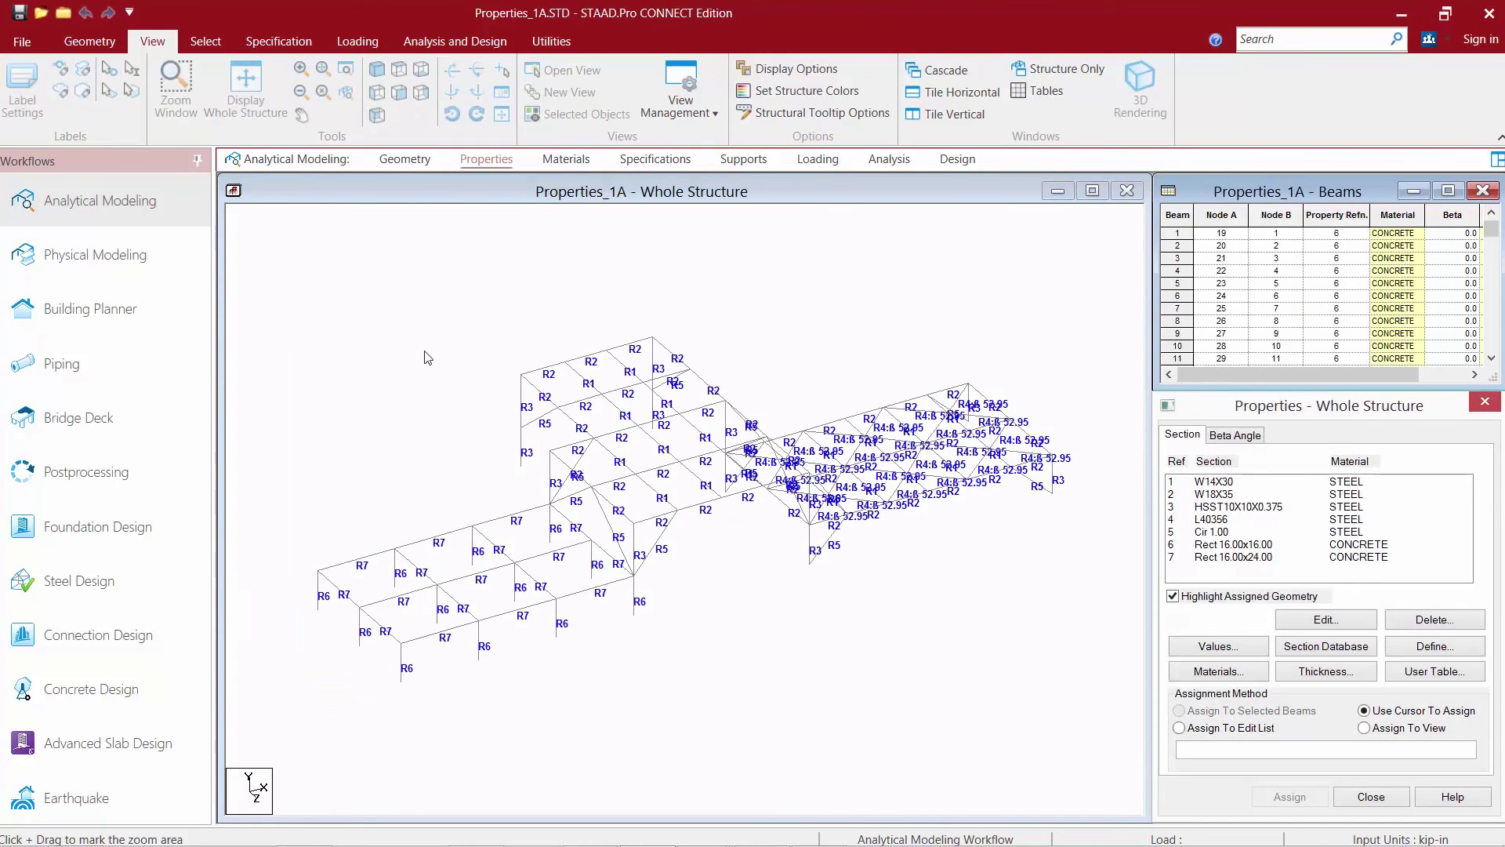